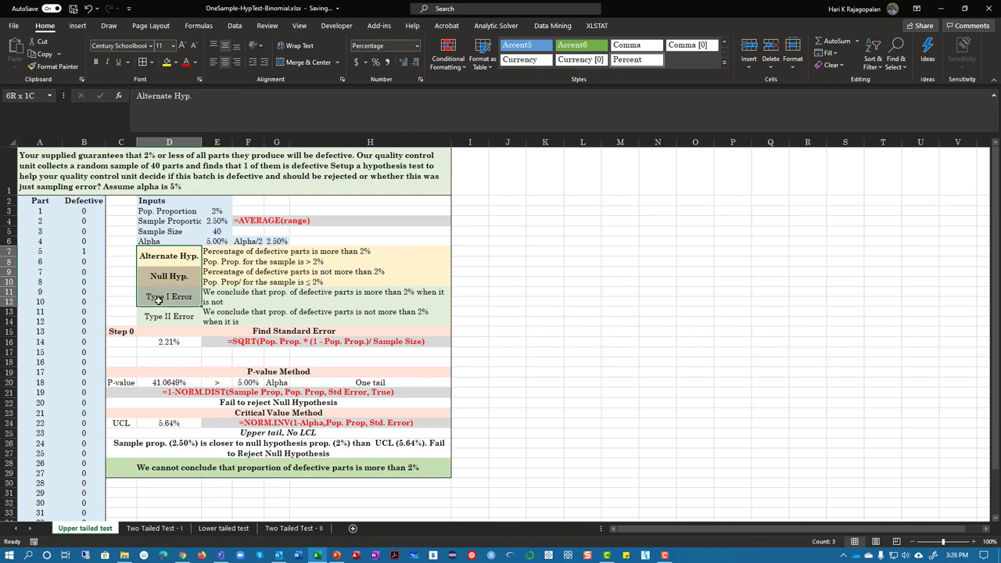
Step: Examine the standard error formula in D16 and the P-value method with its inputs, formula and decision on the upper tailed sheet
{"action": "double_click", "coordinate": [175, 343]}
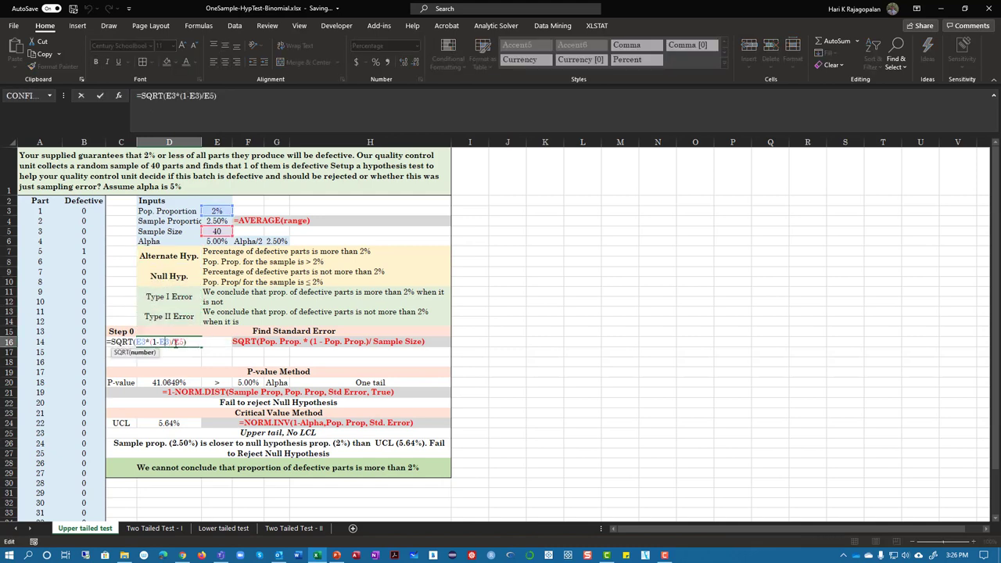
{"action": "key", "text": "Escape"}
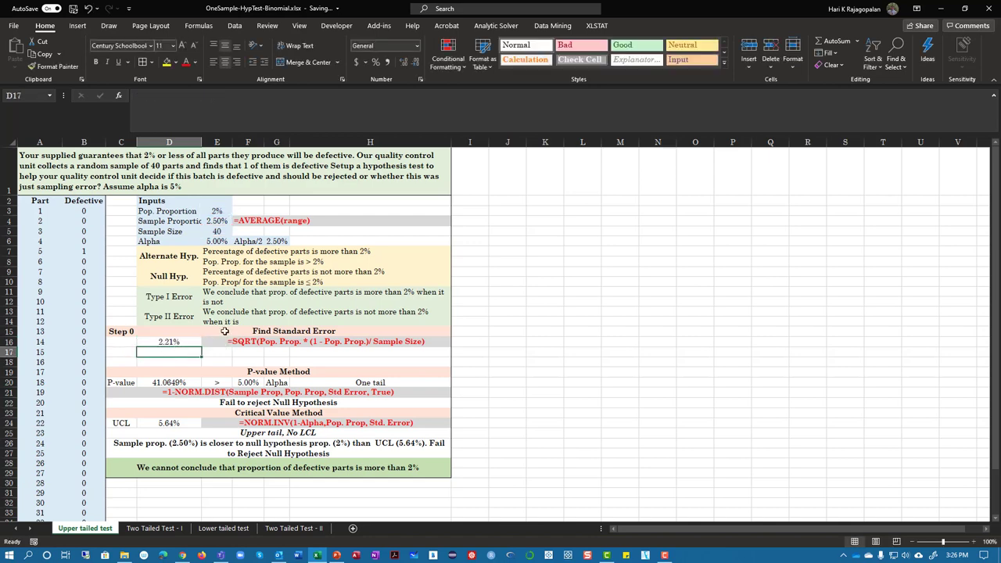
{"action": "left_click", "coordinate": [125, 383]}
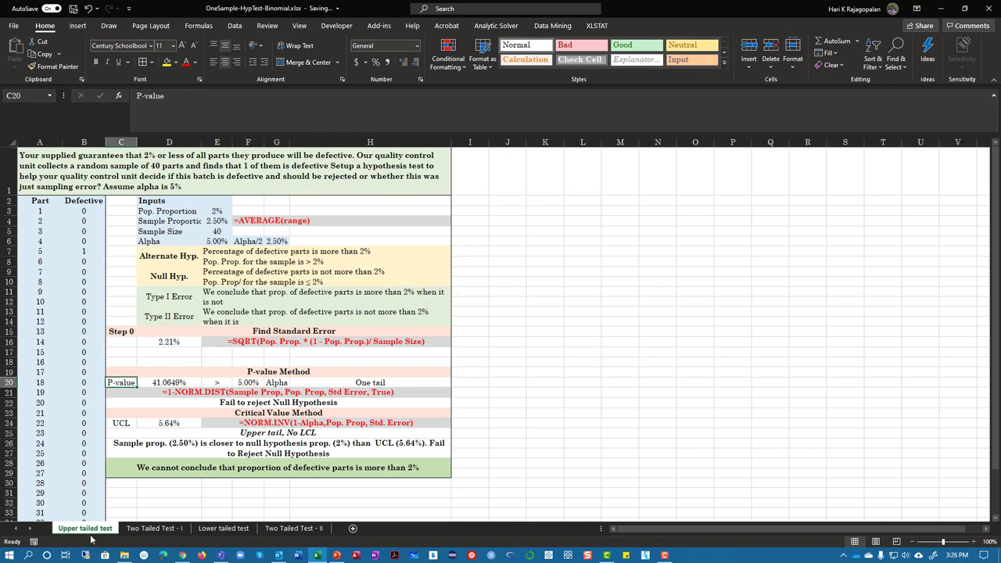
{"action": "left_click", "coordinate": [218, 221]}
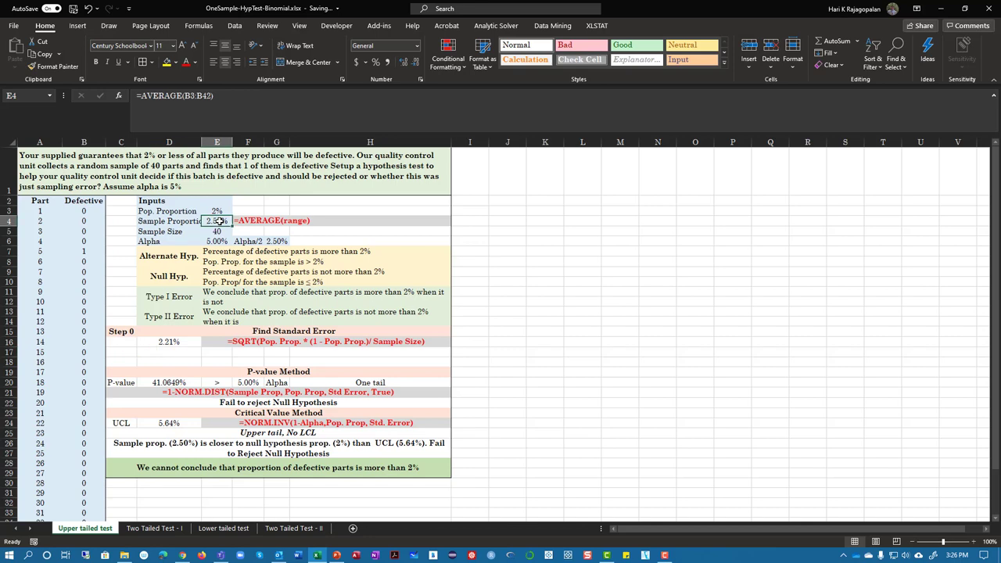
{"action": "left_click", "coordinate": [219, 213]}
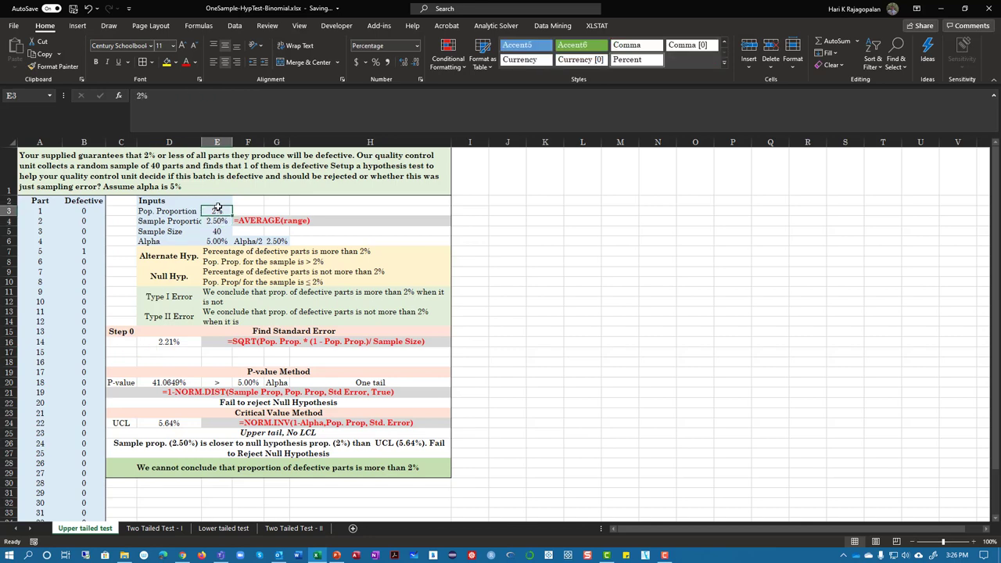
{"action": "left_click", "coordinate": [174, 383]}
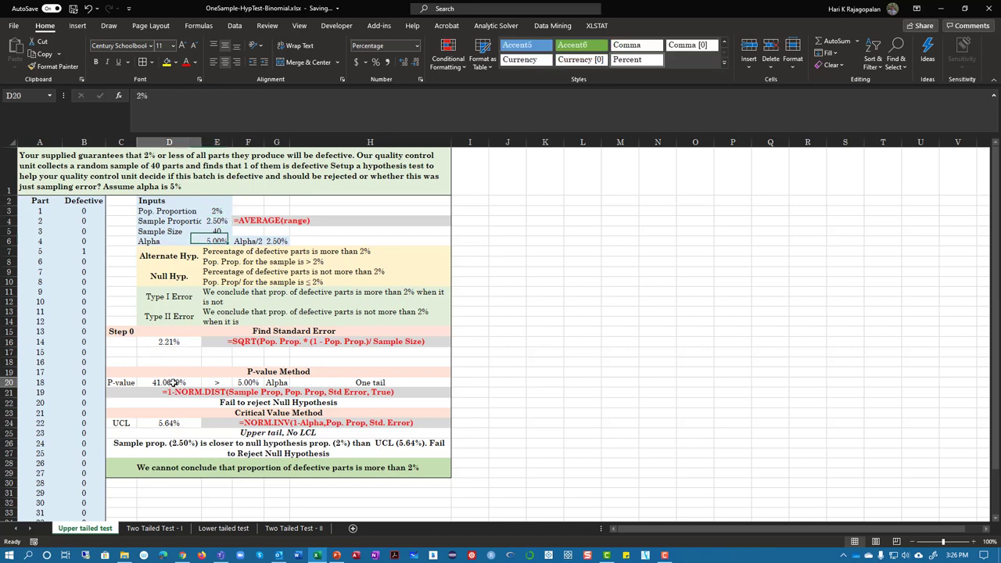
{"action": "left_click", "coordinate": [196, 393]}
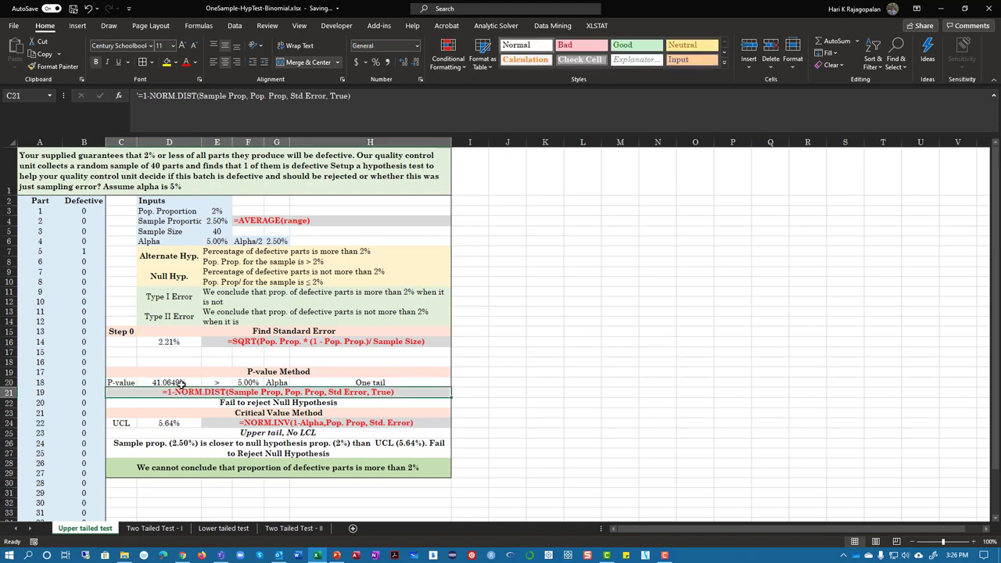
{"action": "left_click", "coordinate": [243, 405]}
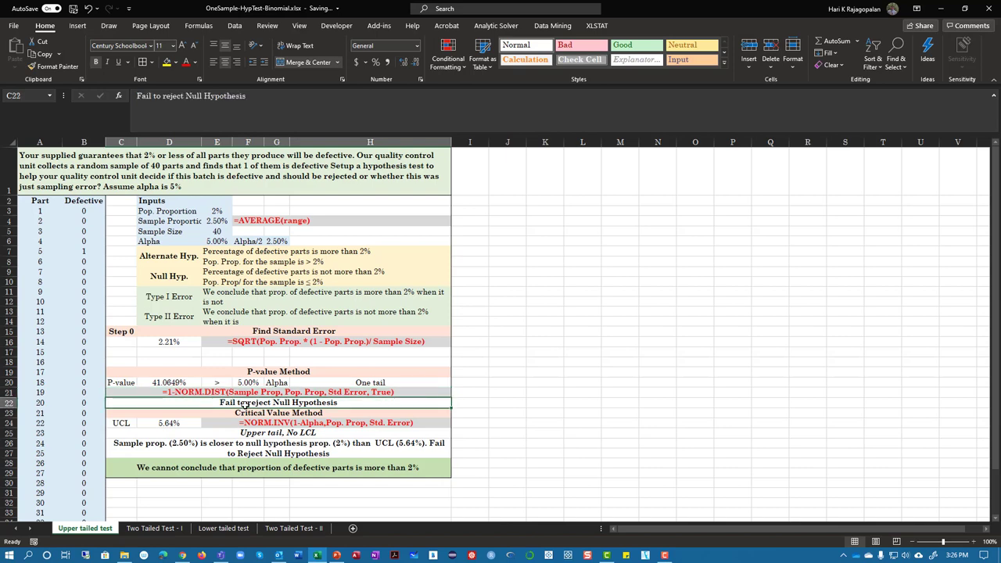
Step: Examine the Critical Value Method's UCL formula, compare the UCL with the sample and population proportions, and read the conclusion
{"action": "left_click", "coordinate": [222, 414]}
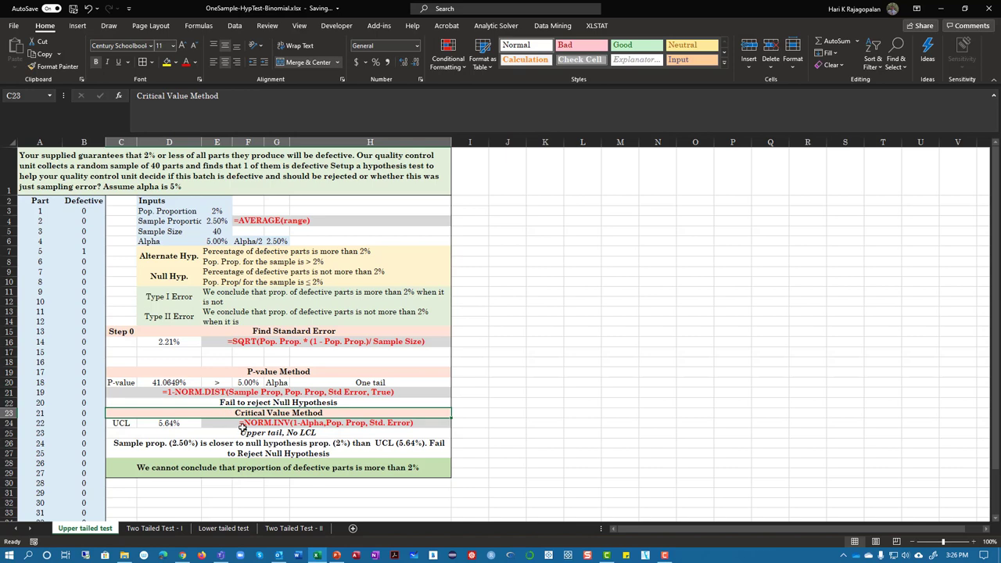
{"action": "double_click", "coordinate": [297, 424]}
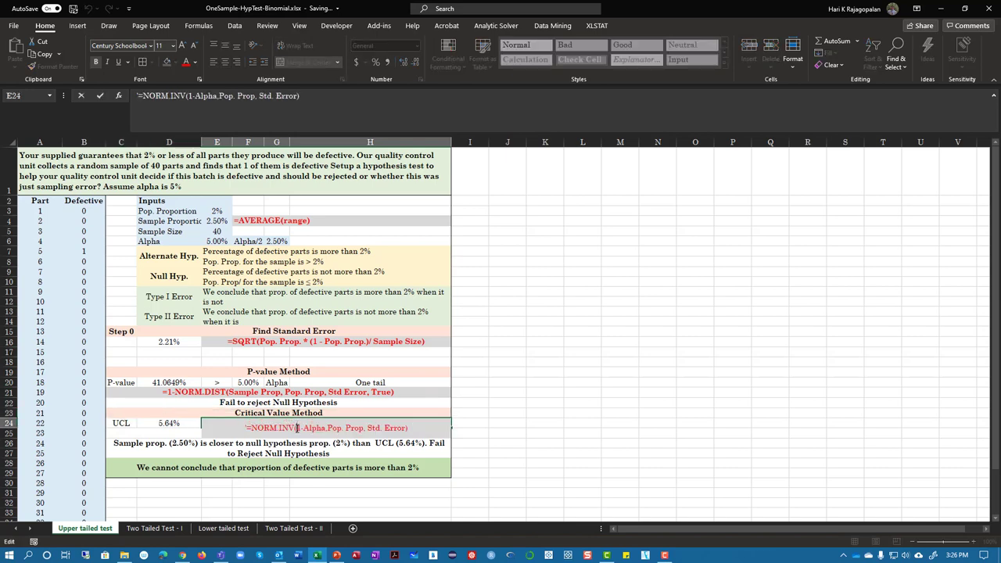
{"action": "left_click_drag", "start_coordinate": [296, 426], "coordinate": [326, 428]}
{"action": "key", "text": "Return"}
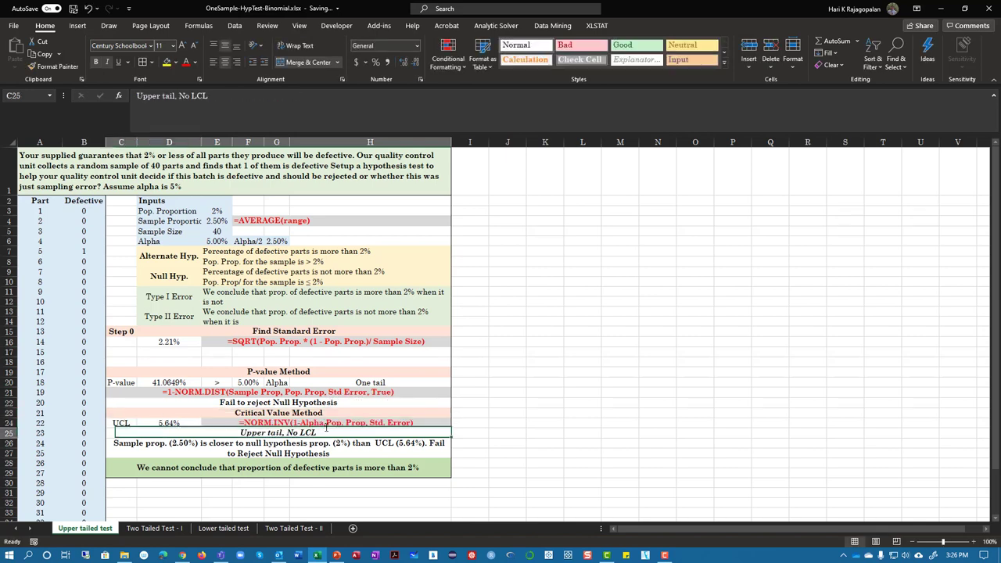
{"action": "left_click", "coordinate": [166, 422]}
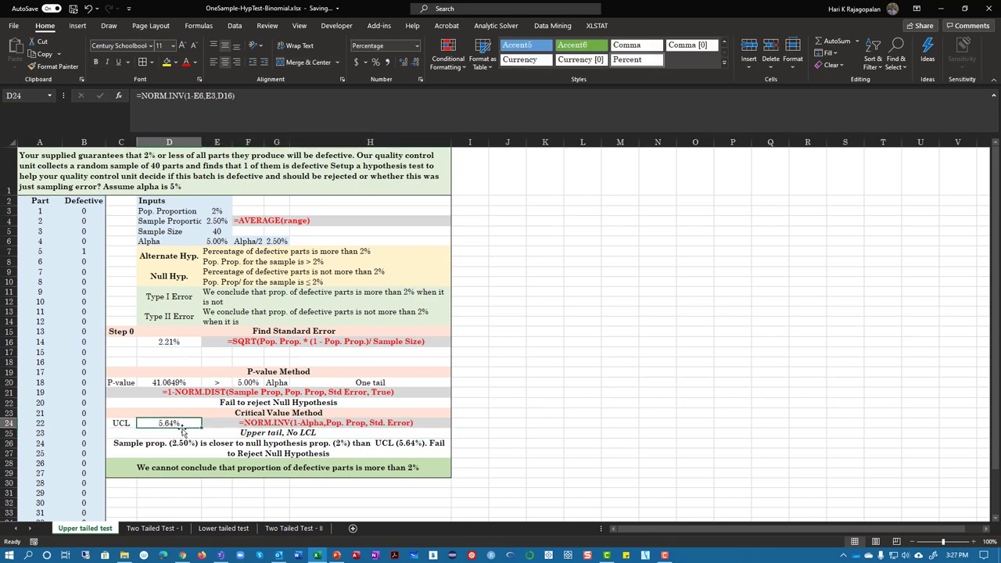
{"action": "left_click", "coordinate": [222, 223]}
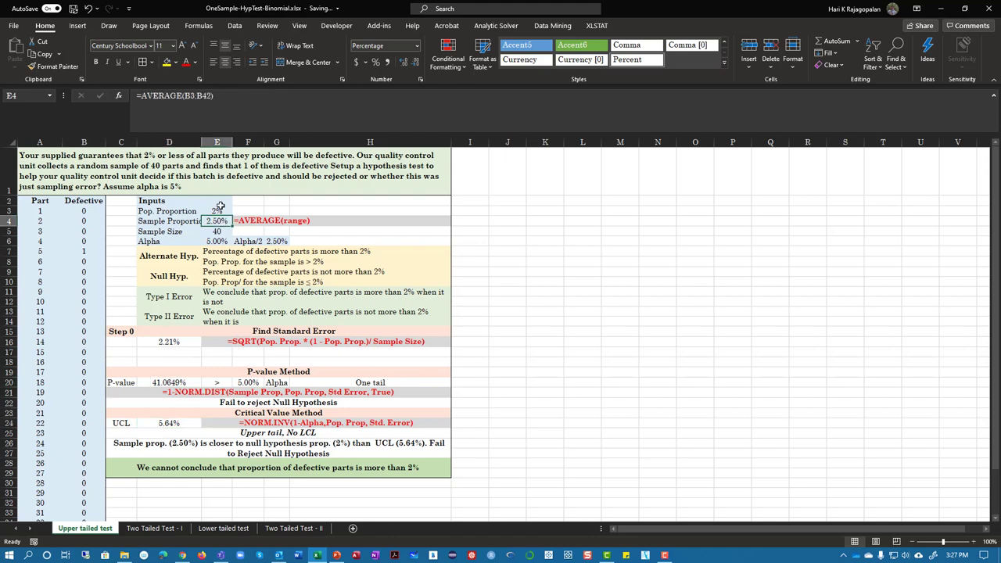
{"action": "left_click", "coordinate": [220, 207]}
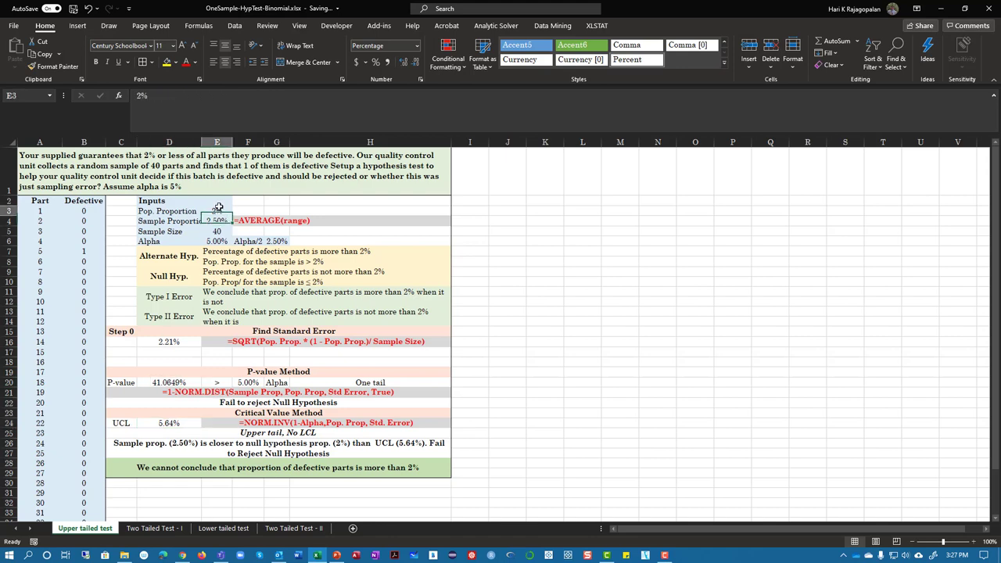
{"action": "left_click", "coordinate": [178, 423]}
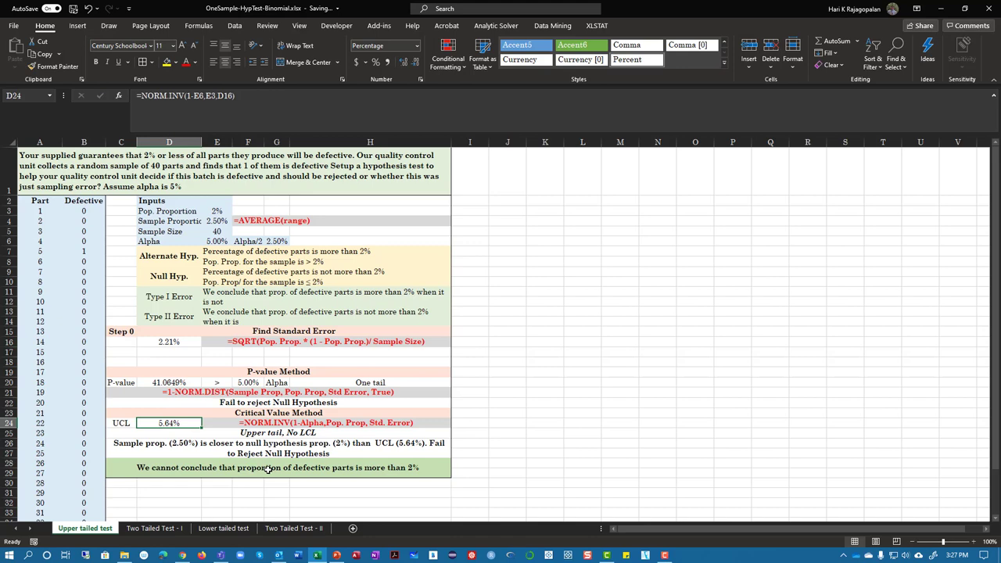
{"action": "left_click", "coordinate": [268, 470]}
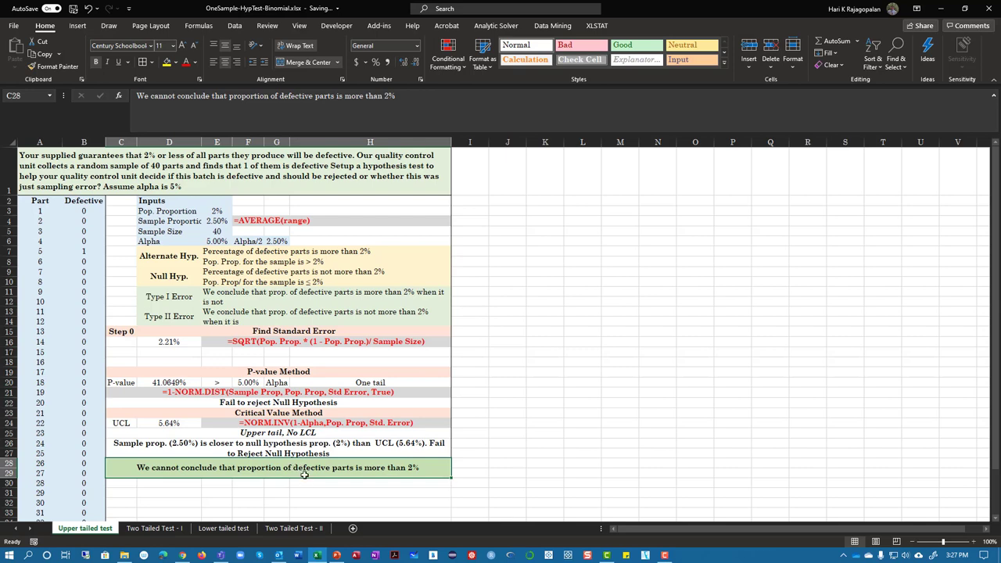
Step: On the Two Tailed Test - I sheet, change the conclusion in C28 to "We cannot conclude that proportion of defective parts has changed"
{"action": "left_click", "coordinate": [152, 529]}
{"action": "scroll", "coordinate": [226, 369], "scroll_direction": "up", "scroll_amount": 7}
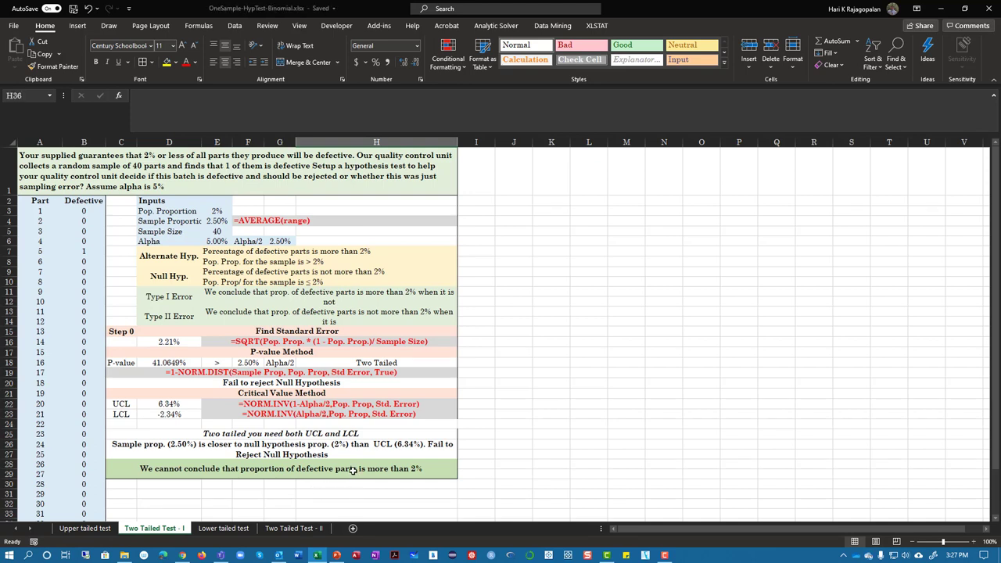
{"action": "left_click", "coordinate": [353, 468]}
{"action": "left_click", "coordinate": [319, 117]}
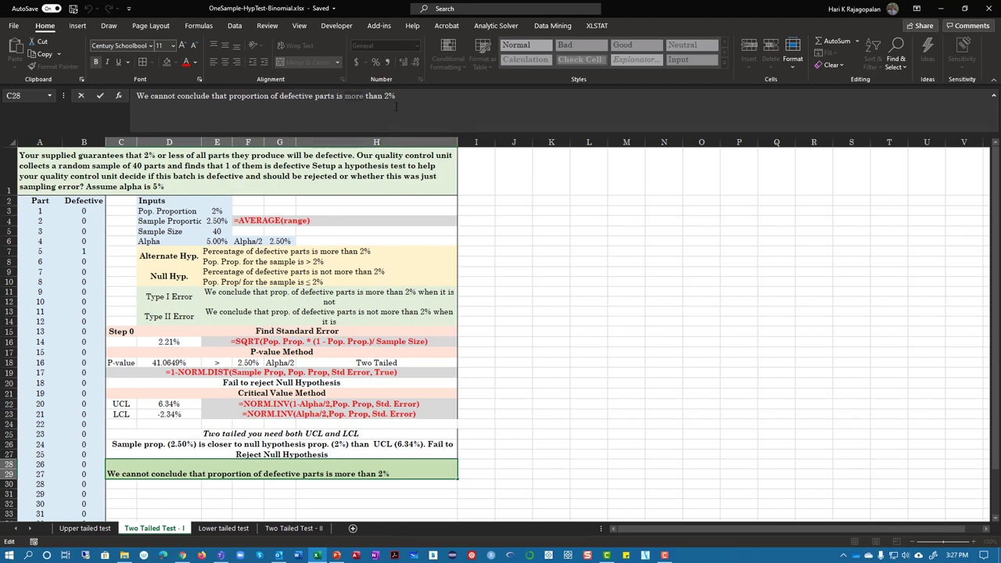
{"action": "key", "text": "BackSpace"}
{"action": "key", "text": "BackSpace"}
{"action": "key", "text": "BackSpace"}
{"action": "key", "text": "BackSpace"}
{"action": "key", "text": "BackSpace"}
{"action": "key", "text": "BackSpace"}
{"action": "key", "text": "BackSpace"}
{"action": "type", "text": "has changed"}
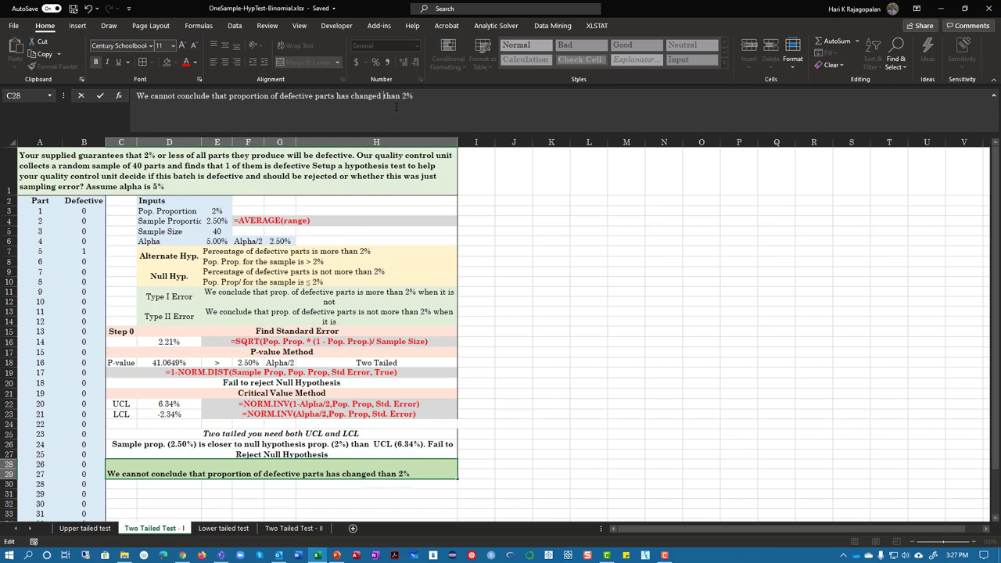
{"action": "key", "text": "Delete"}
{"action": "key", "text": "Delete"}
{"action": "key", "text": "Delete"}
{"action": "key", "text": "Delete"}
{"action": "key", "text": "Delete"}
{"action": "key", "text": "Delete"}
{"action": "key", "text": "Delete"}
{"action": "key", "text": "Delete"}
{"action": "key", "text": "Return"}
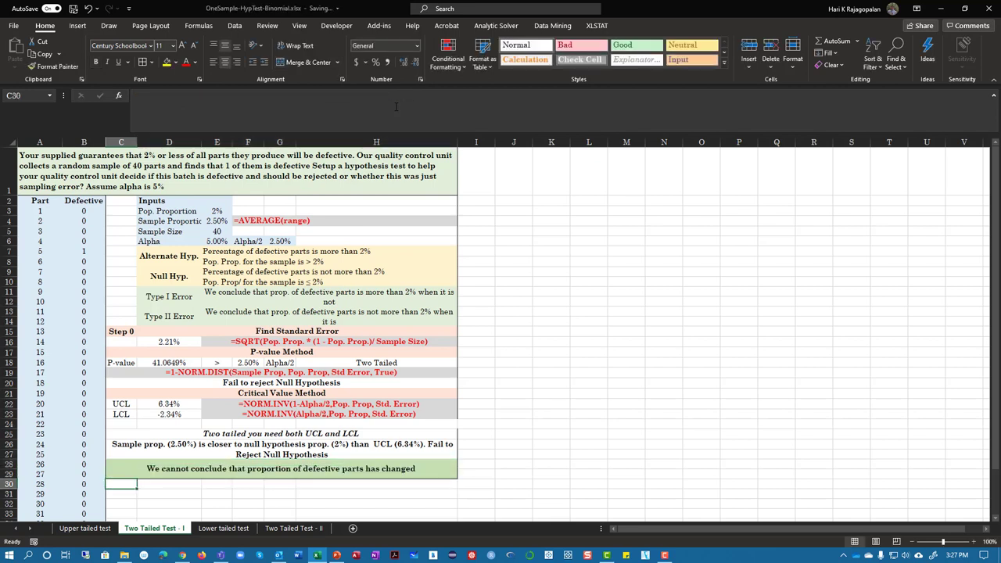
Step: Review the two-tailed test's conclusion, Alpha/2 input, hypotheses and error types, P-value comparison, and the UCL and LCL formulas
{"action": "left_click", "coordinate": [388, 467]}
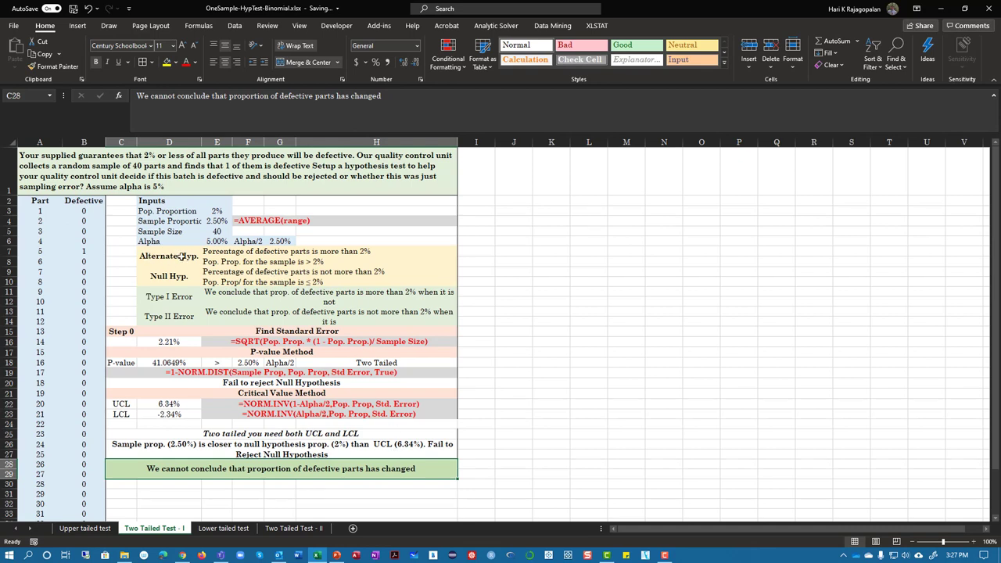
{"action": "left_click_drag", "start_coordinate": [279, 239], "coordinate": [261, 241]}
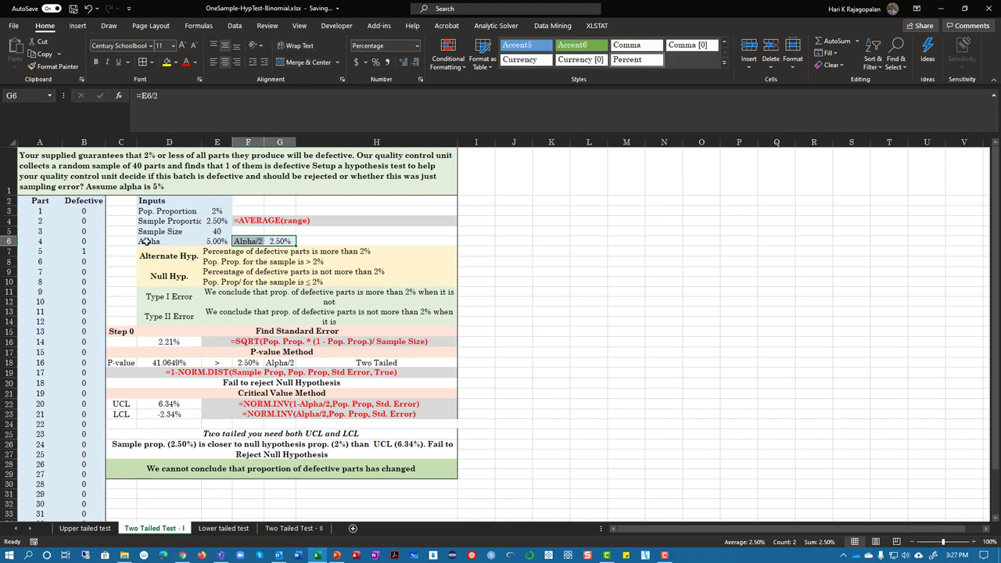
{"action": "left_click", "coordinate": [149, 242]}
{"action": "left_click_drag", "start_coordinate": [180, 260], "coordinate": [298, 312]}
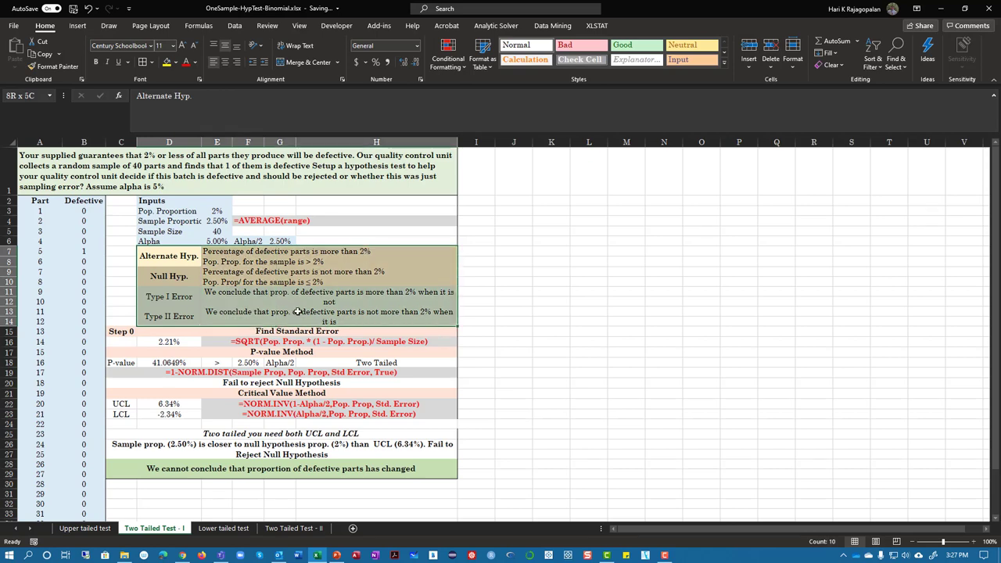
{"action": "left_click", "coordinate": [166, 363]}
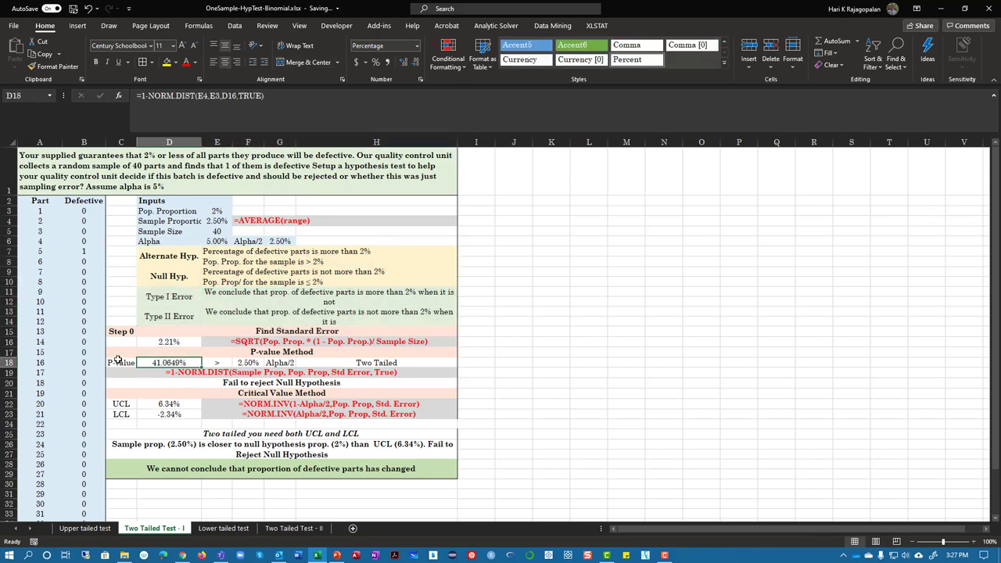
{"action": "left_click", "coordinate": [298, 363]}
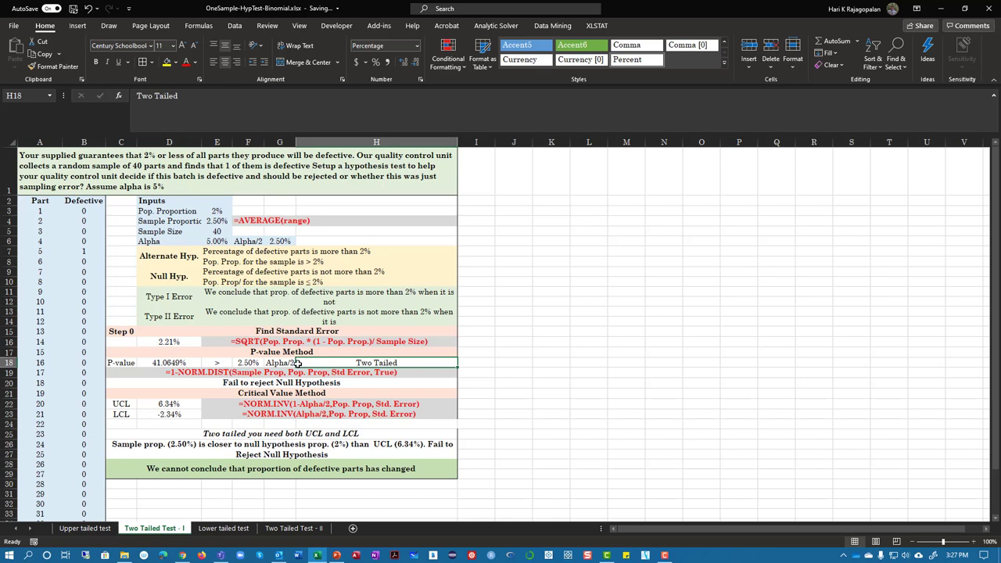
{"action": "left_click_drag", "start_coordinate": [122, 404], "coordinate": [123, 415]}
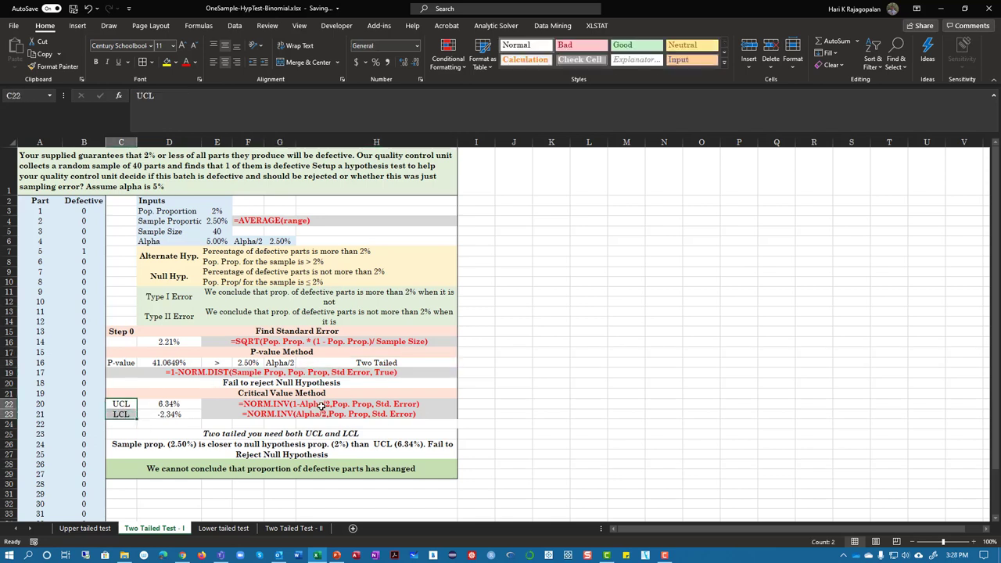
{"action": "left_click", "coordinate": [123, 403]}
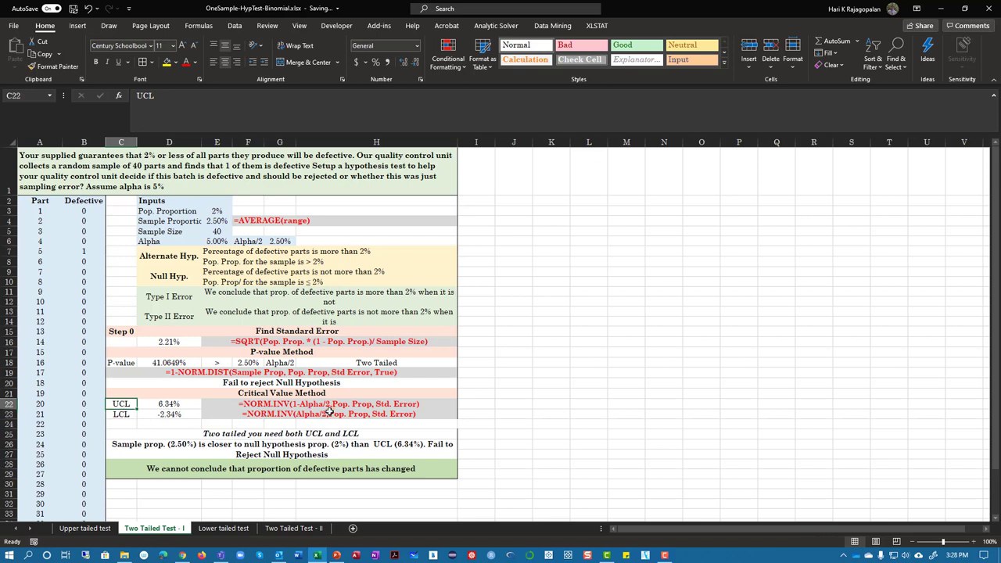
{"action": "left_click", "coordinate": [123, 415]}
{"action": "left_click", "coordinate": [171, 415]}
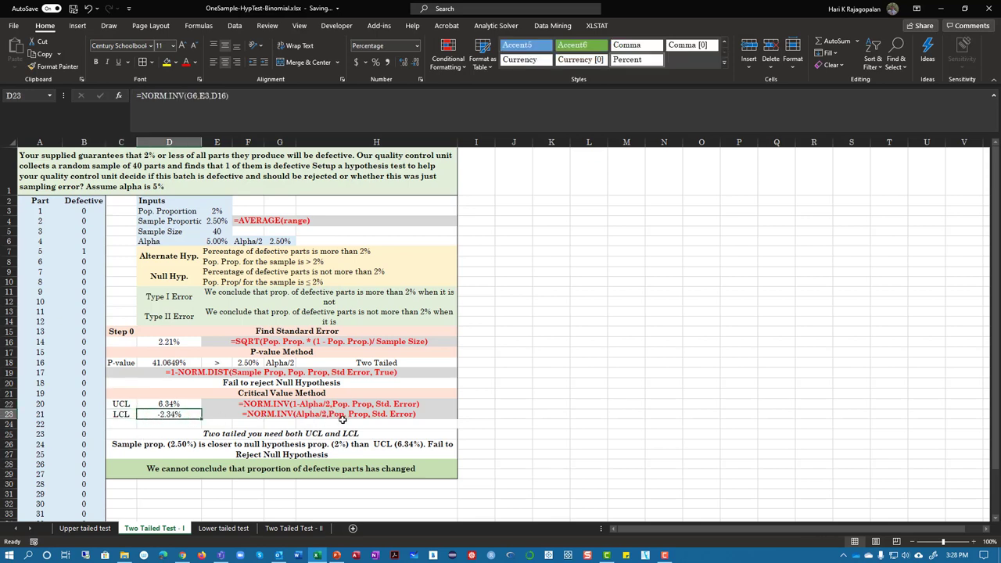
{"action": "left_click", "coordinate": [218, 223]}
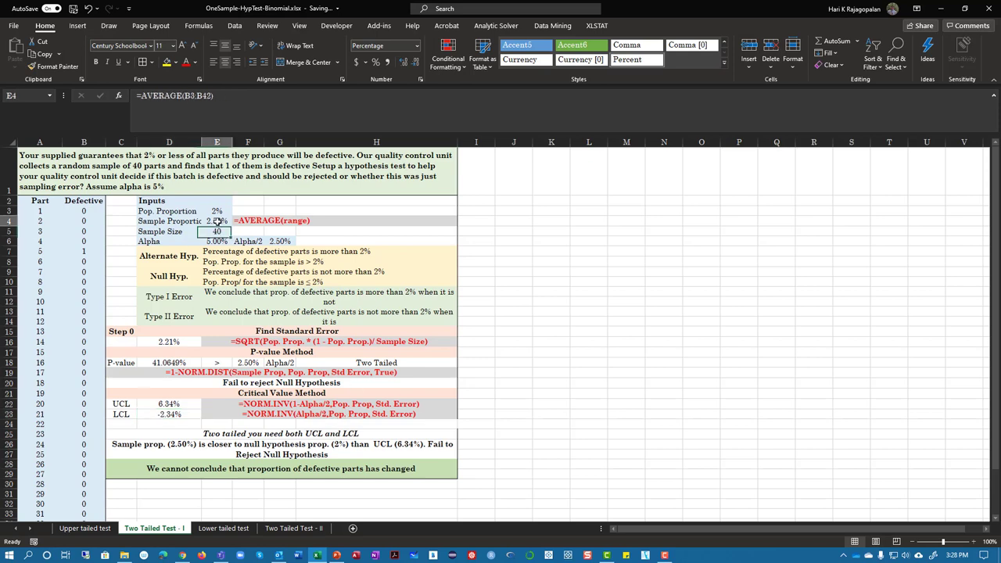
Step: Shorten the label in D4 to "Sample Proportion" and resize column D so the whole label fits
{"action": "double_click", "coordinate": [201, 141]}
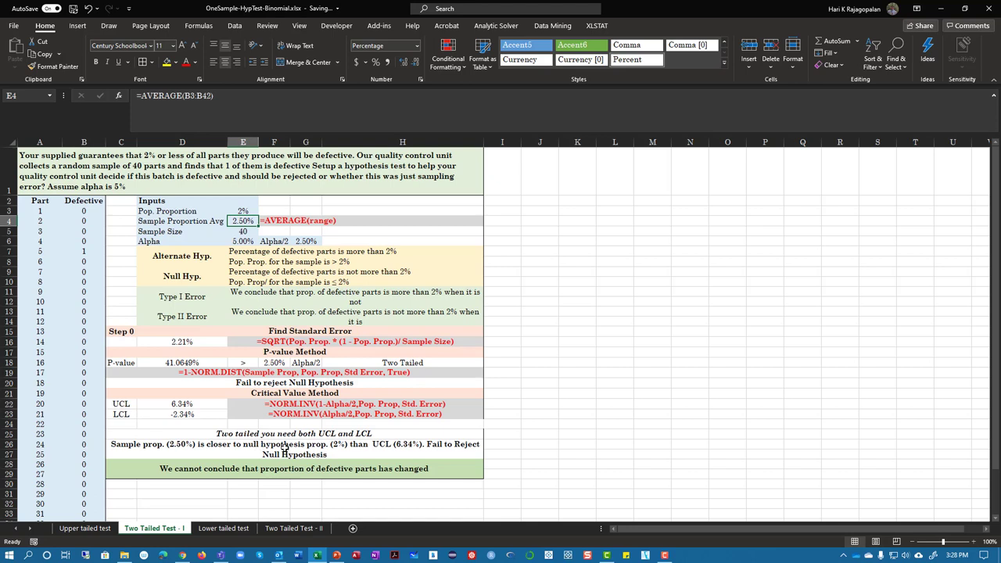
{"action": "left_click", "coordinate": [190, 221]}
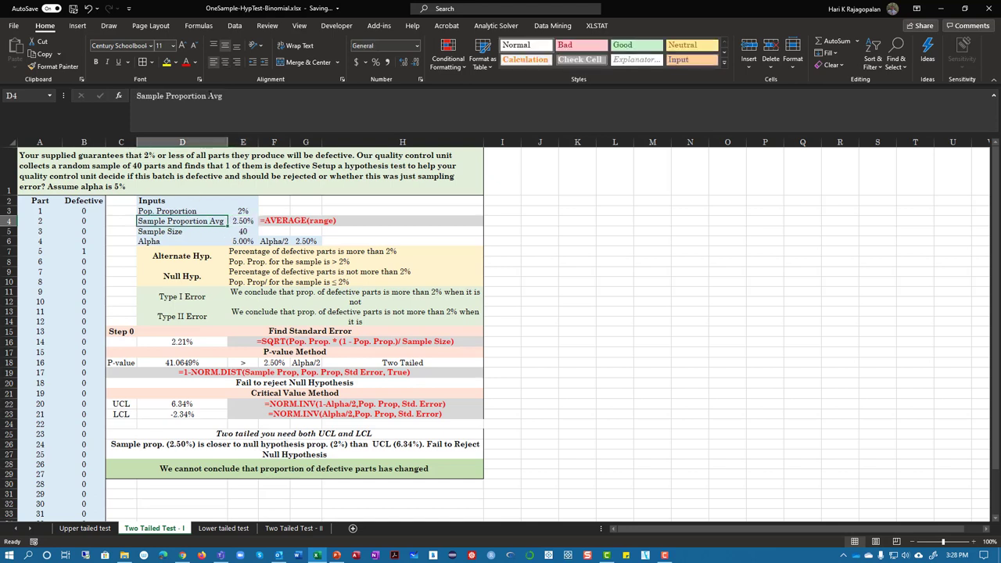
{"action": "left_click", "coordinate": [262, 106]}
{"action": "key", "text": "BackSpace"}
{"action": "key", "text": "BackSpace"}
{"action": "key", "text": "BackSpace"}
{"action": "key", "text": "BackSpace"}
{"action": "key", "text": "Return"}
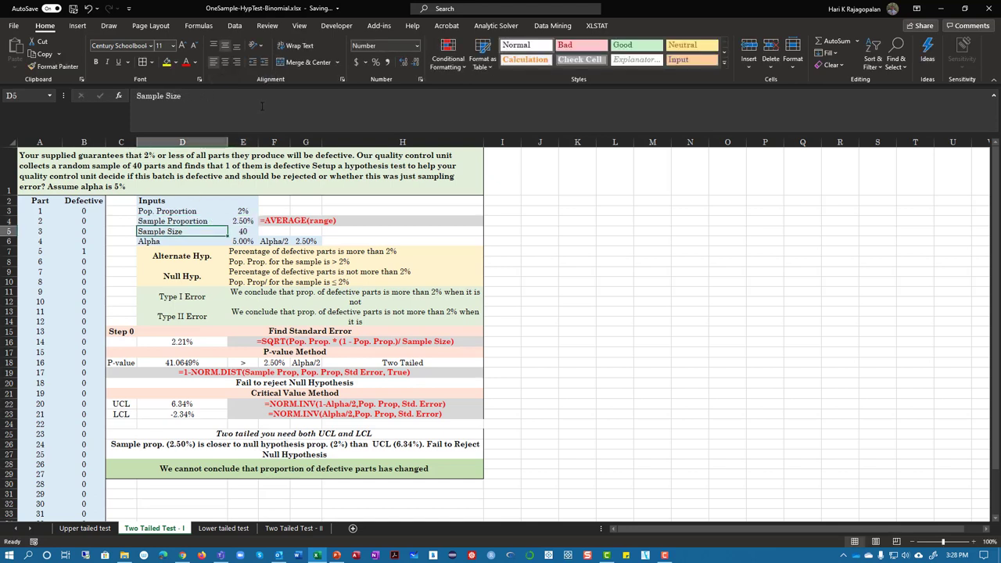
{"action": "left_click_drag", "start_coordinate": [228, 141], "coordinate": [213, 142]}
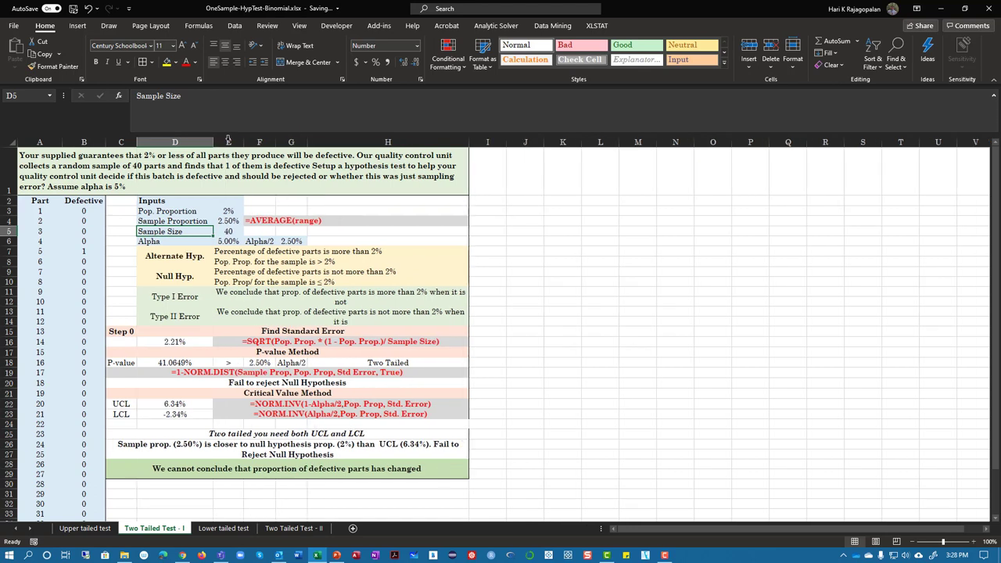
Step: Compare the sample proportion and population proportion with the UCL in row 22
{"action": "left_click", "coordinate": [221, 220]}
{"action": "left_click", "coordinate": [226, 211]}
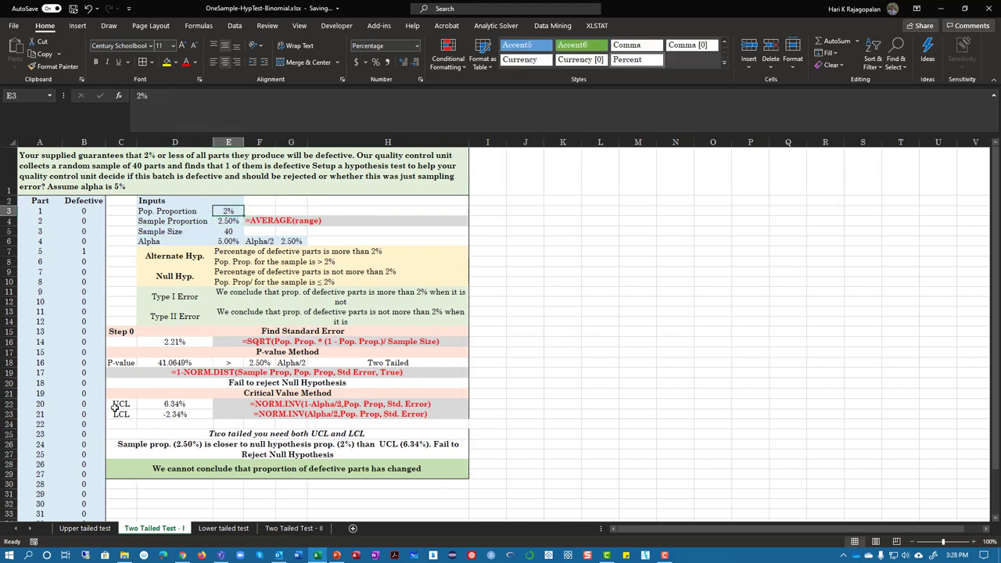
{"action": "left_click_drag", "start_coordinate": [115, 405], "coordinate": [174, 405]}
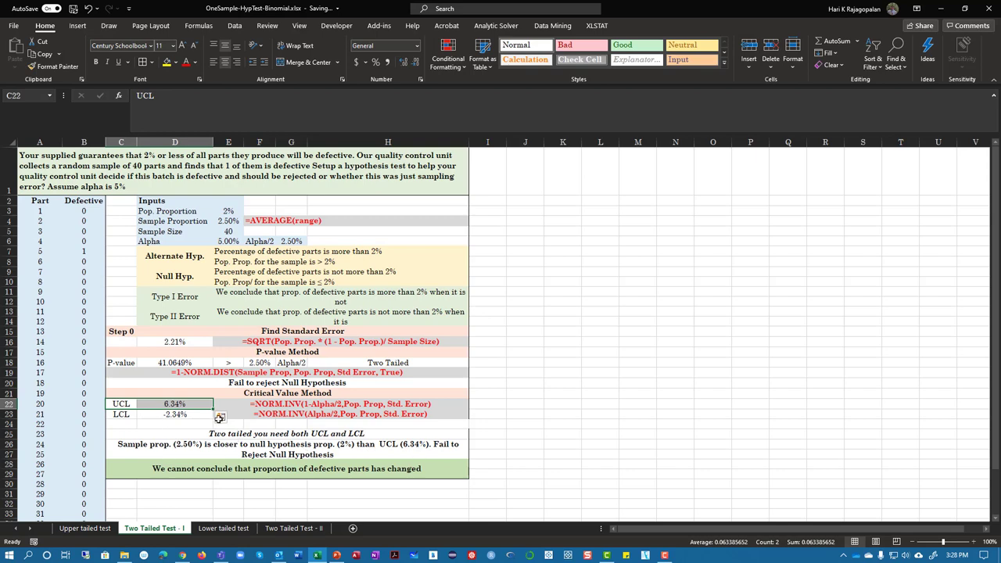
Step: Insert a line break in C26 so that "Fail to Reject Null Hypothesis" starts on its own line
{"action": "left_click", "coordinate": [229, 223]}
{"action": "left_click", "coordinate": [229, 211]}
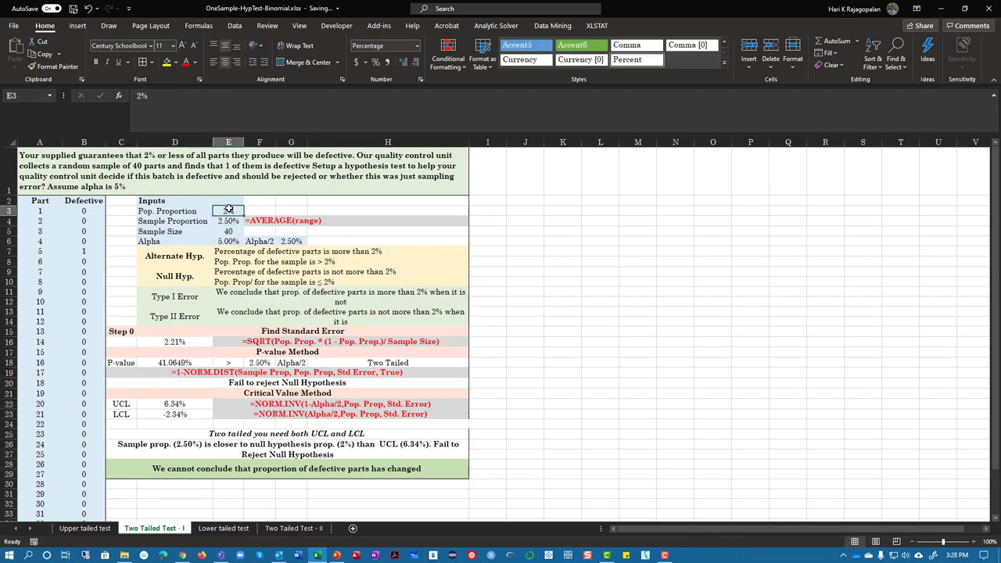
{"action": "left_click", "coordinate": [202, 403]}
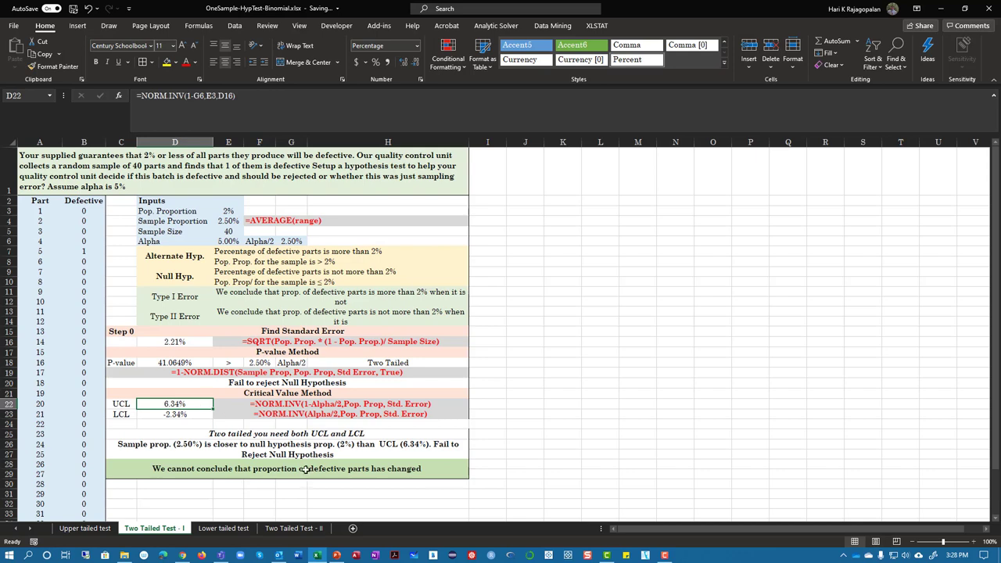
{"action": "double_click", "coordinate": [434, 448]}
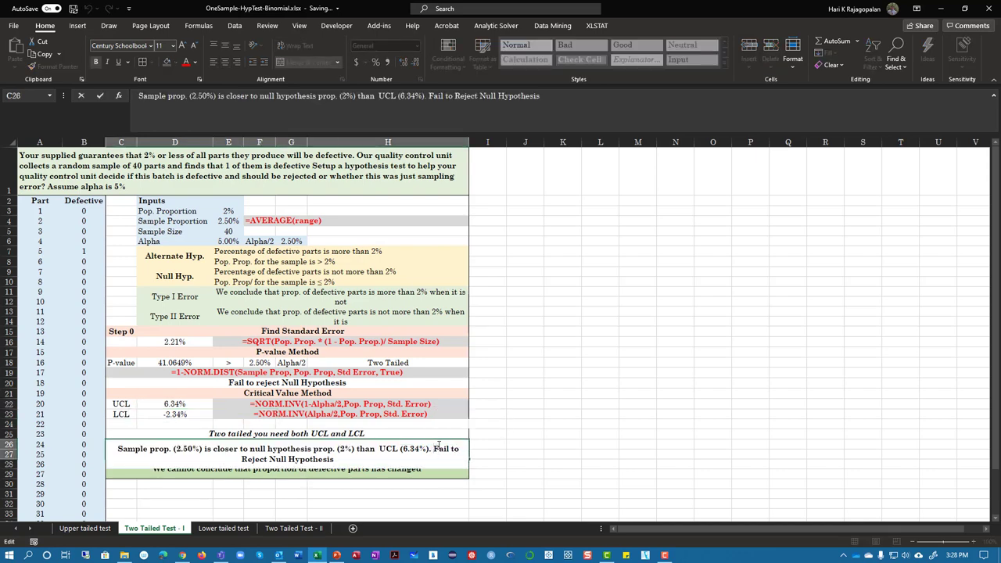
{"action": "key", "text": "alt+Return"}
{"action": "key", "text": "Return"}
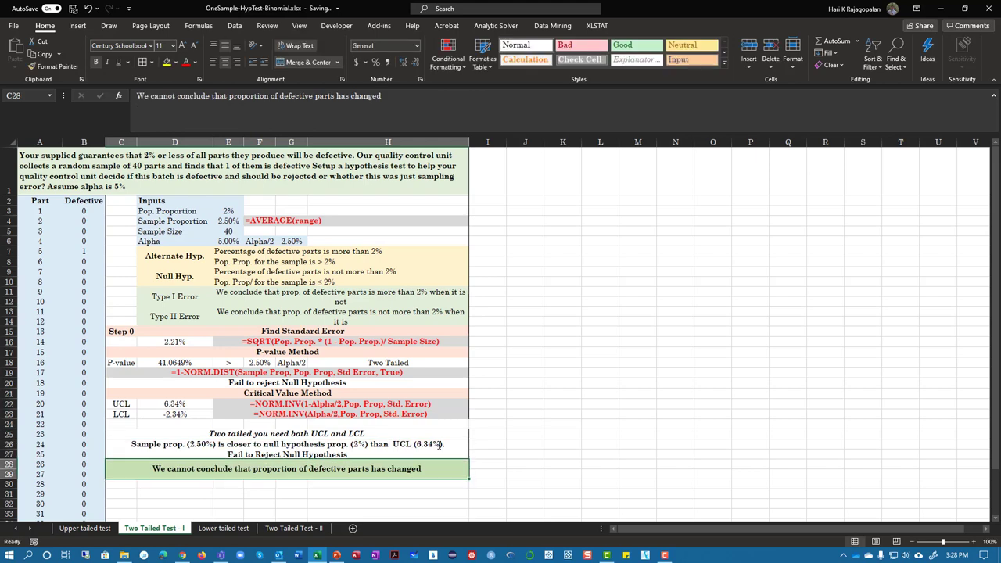
{"action": "left_click", "coordinate": [229, 485]}
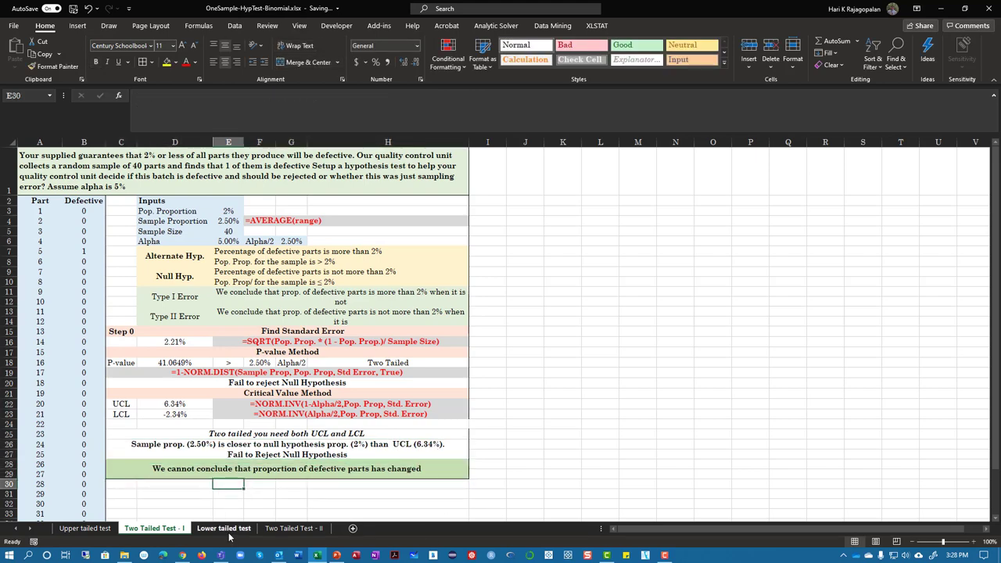
Step: On the Lower tailed test sheet, look through the Part list and the entries marked 1 in the Defective column
{"action": "left_click", "coordinate": [228, 529]}
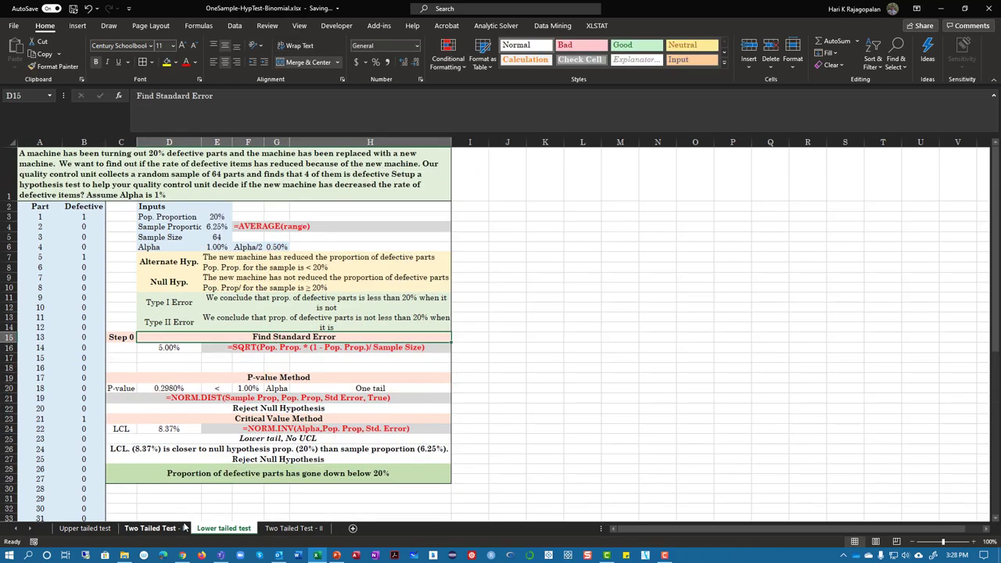
{"action": "left_click", "coordinate": [176, 451]}
{"action": "left_click_drag", "start_coordinate": [46, 222], "coordinate": [47, 257]}
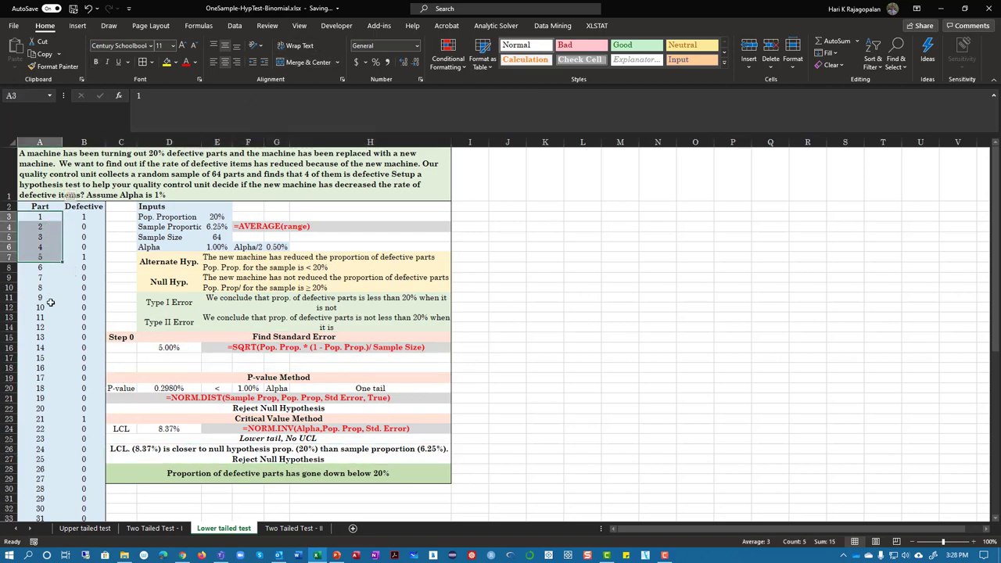
{"action": "scroll", "coordinate": [68, 383], "scroll_direction": "down", "scroll_amount": 7}
{"action": "scroll", "coordinate": [69, 383], "scroll_direction": "down", "scroll_amount": 5}
{"action": "scroll", "coordinate": [71, 385], "scroll_direction": "up", "scroll_amount": 13}
{"action": "key", "text": "Right"}
{"action": "left_click", "coordinate": [91, 252]}
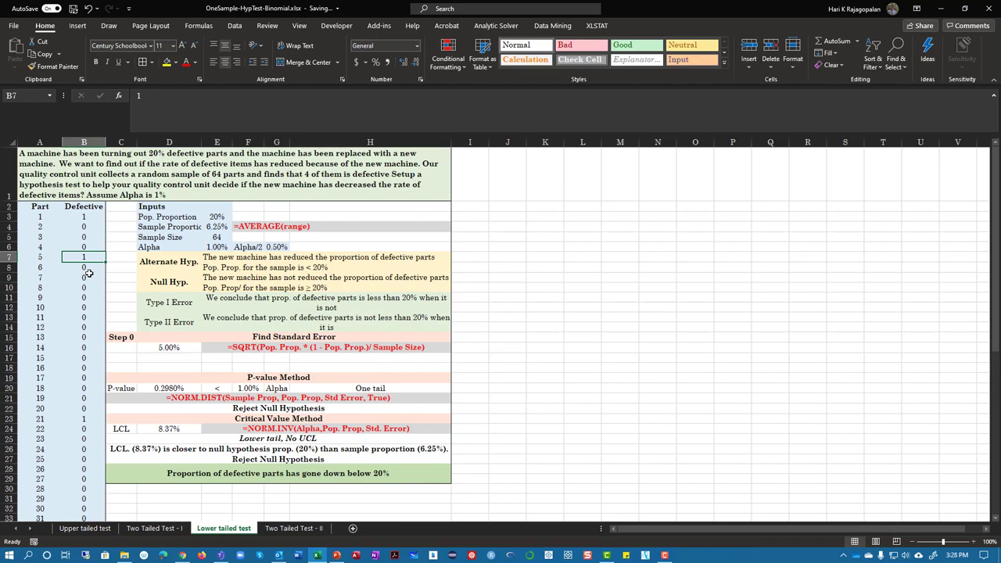
{"action": "left_click", "coordinate": [84, 420]}
{"action": "scroll", "coordinate": [86, 421], "scroll_direction": "down", "scroll_amount": 5}
{"action": "scroll", "coordinate": [87, 435], "scroll_direction": "down", "scroll_amount": 3}
{"action": "scroll", "coordinate": [89, 446], "scroll_direction": "up", "scroll_amount": 1}
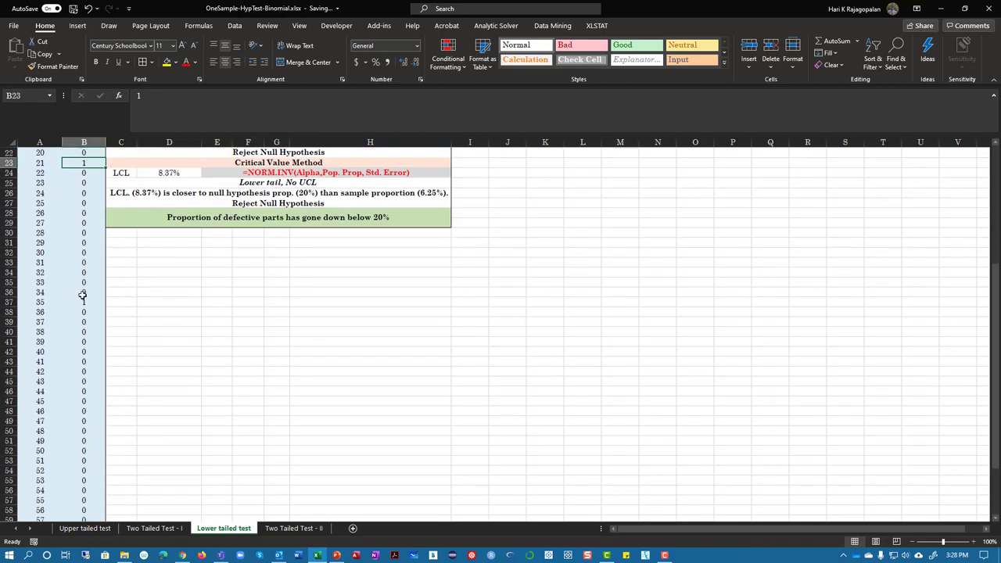
{"action": "left_click", "coordinate": [86, 305]}
{"action": "scroll", "coordinate": [96, 307], "scroll_direction": "up", "scroll_amount": 6}
{"action": "scroll", "coordinate": [99, 309], "scroll_direction": "up", "scroll_amount": 1}
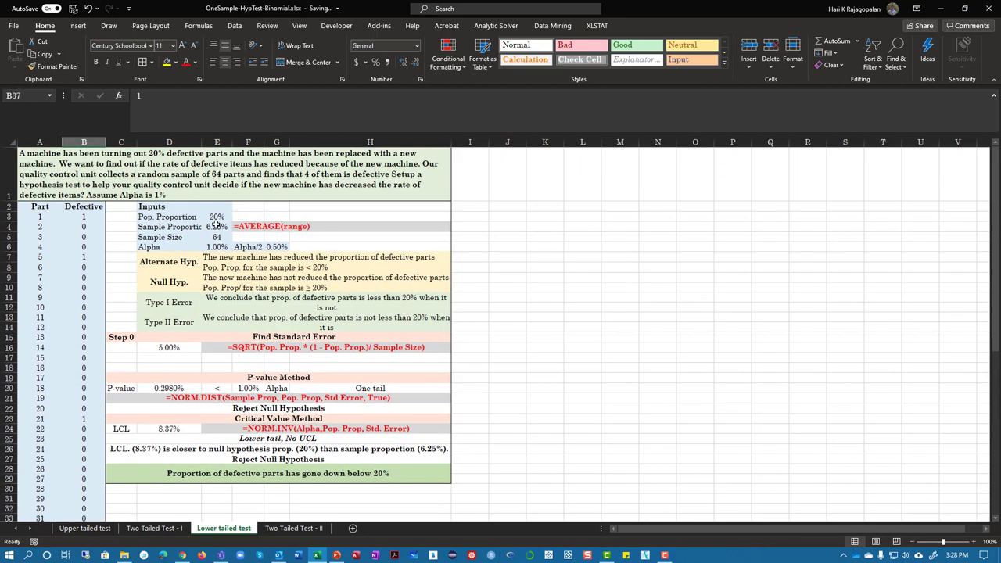
Step: Inspect the sample proportion formula in E4, the sample size formula in E5, and the Alpha and Alpha/2 inputs
{"action": "left_click", "coordinate": [218, 227]}
{"action": "double_click", "coordinate": [218, 227]}
{"action": "key", "text": "Return"}
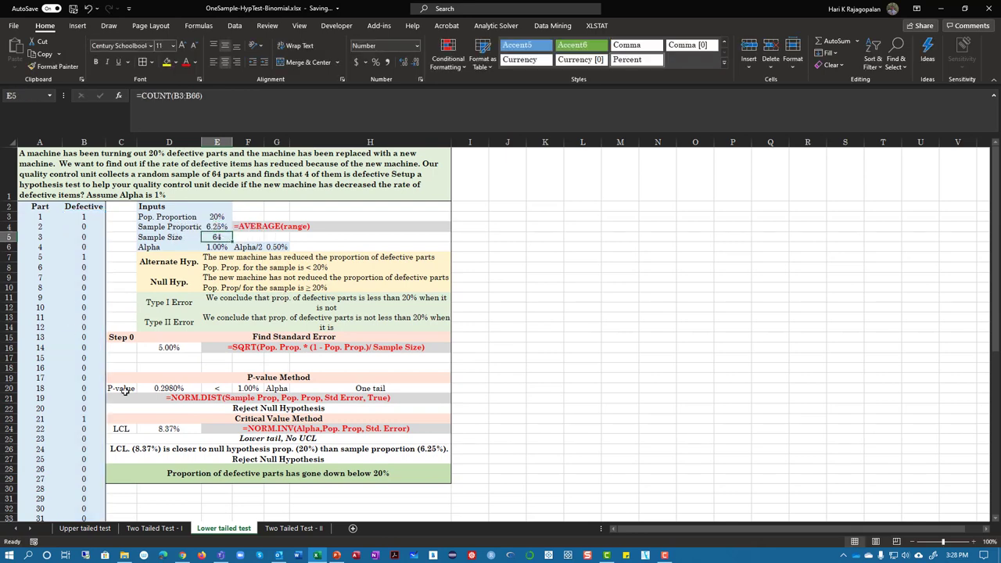
{"action": "left_click", "coordinate": [283, 247]}
{"action": "left_click", "coordinate": [219, 247]}
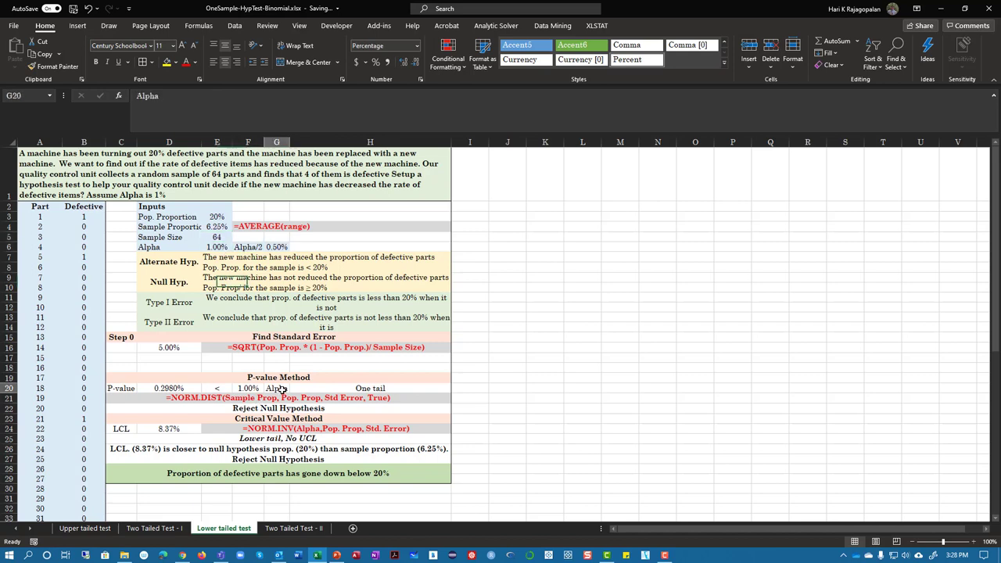
Step: Examine the lower tailed P-value formula with its sample and population proportion inputs, and the NORM.INV formula for the LCL
{"action": "left_click", "coordinate": [172, 388]}
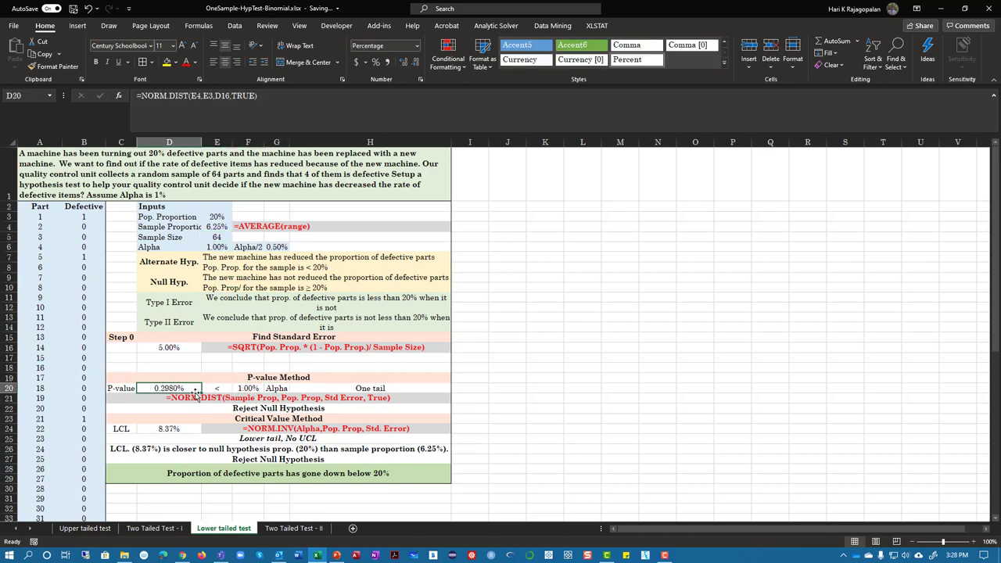
{"action": "left_click", "coordinate": [214, 227]}
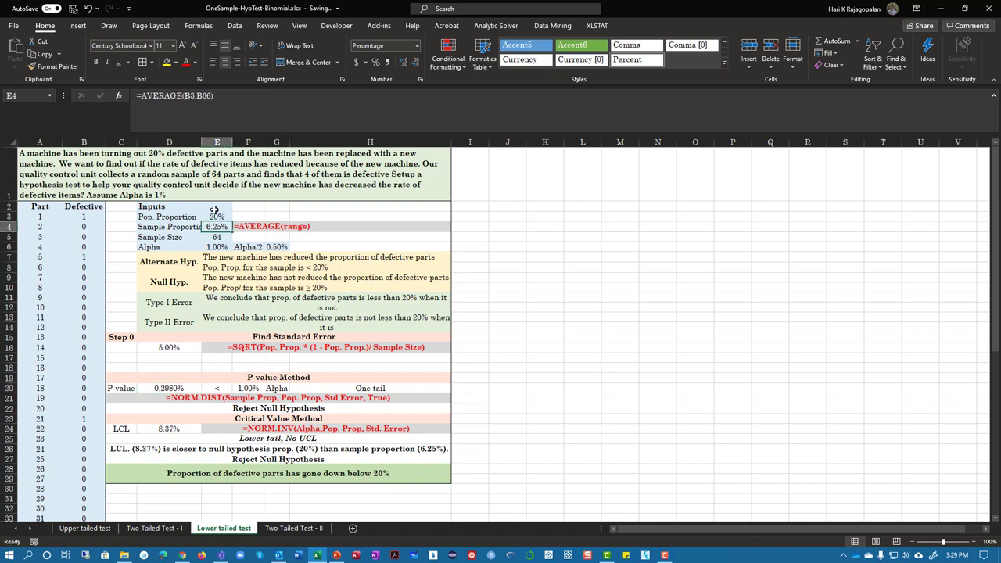
{"action": "left_click_drag", "start_coordinate": [215, 208], "coordinate": [215, 220]}
{"action": "left_click", "coordinate": [217, 219]}
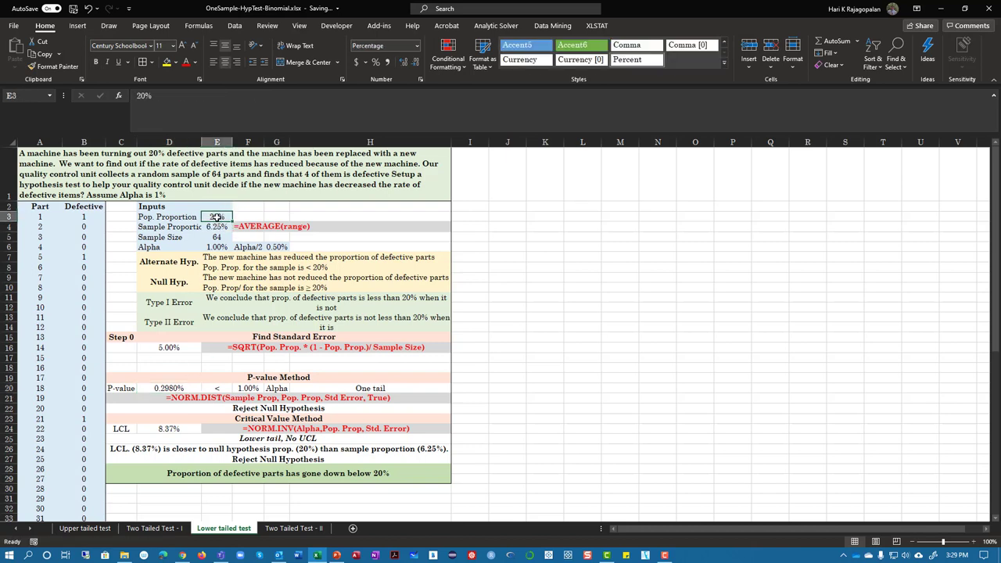
{"action": "left_click", "coordinate": [179, 387]}
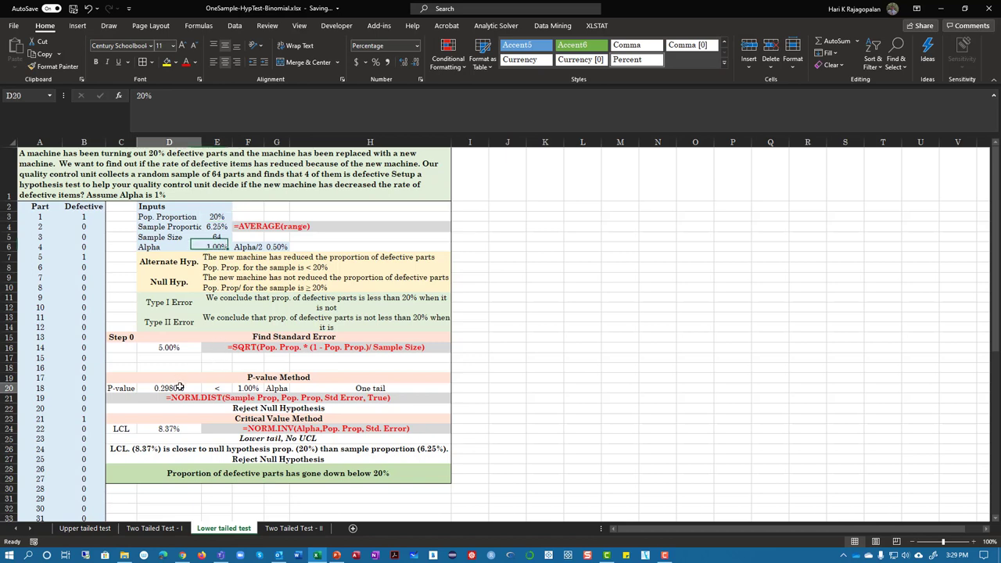
{"action": "left_click", "coordinate": [196, 400]}
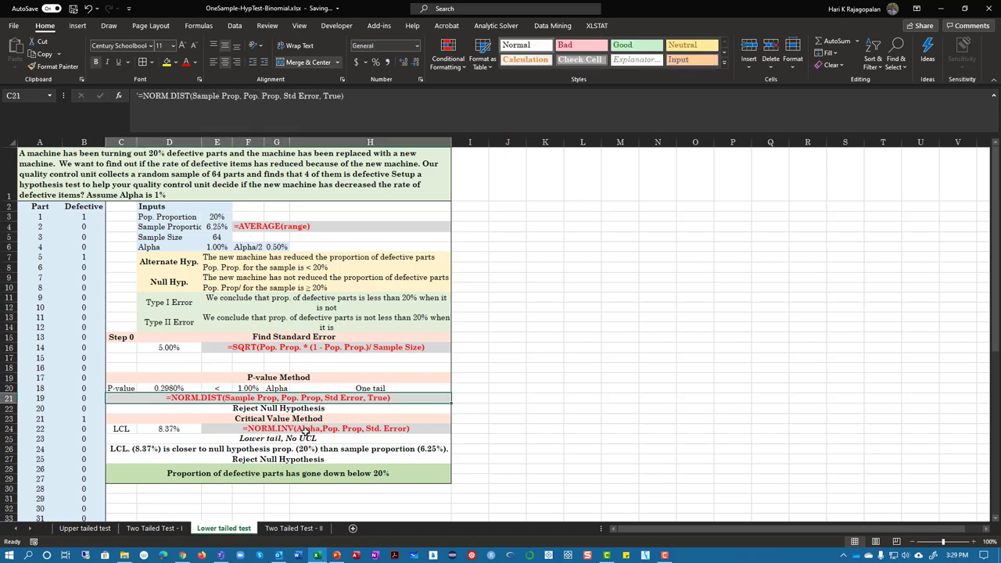
{"action": "left_click", "coordinate": [307, 430]}
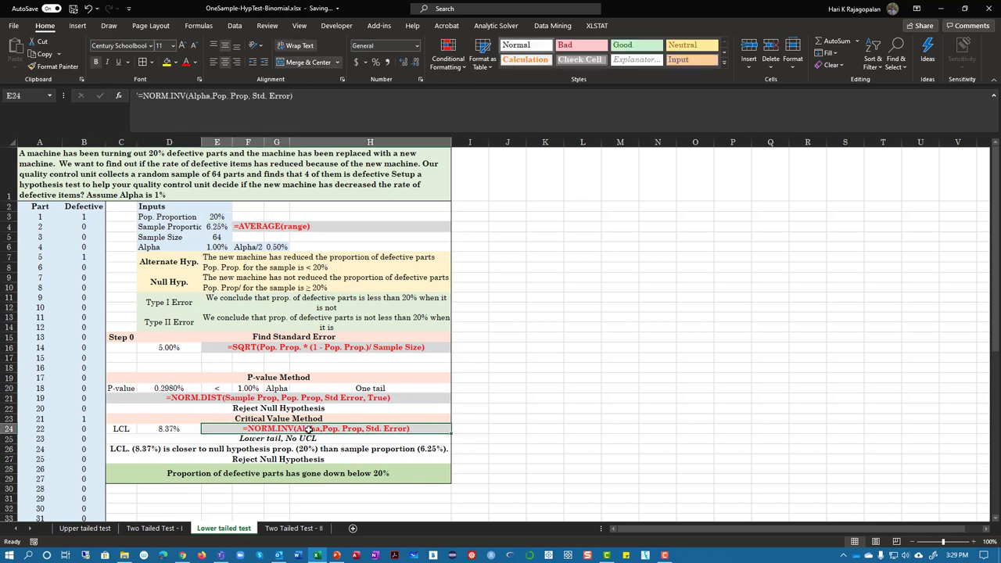
Step: On the Two Tailed Test - II sheet, review the Alpha/2 comparison, the UCL and LCL formulas, and the critical value conclusion in C26
{"action": "left_click", "coordinate": [306, 529]}
{"action": "scroll", "coordinate": [222, 391], "scroll_direction": "up", "scroll_amount": 2}
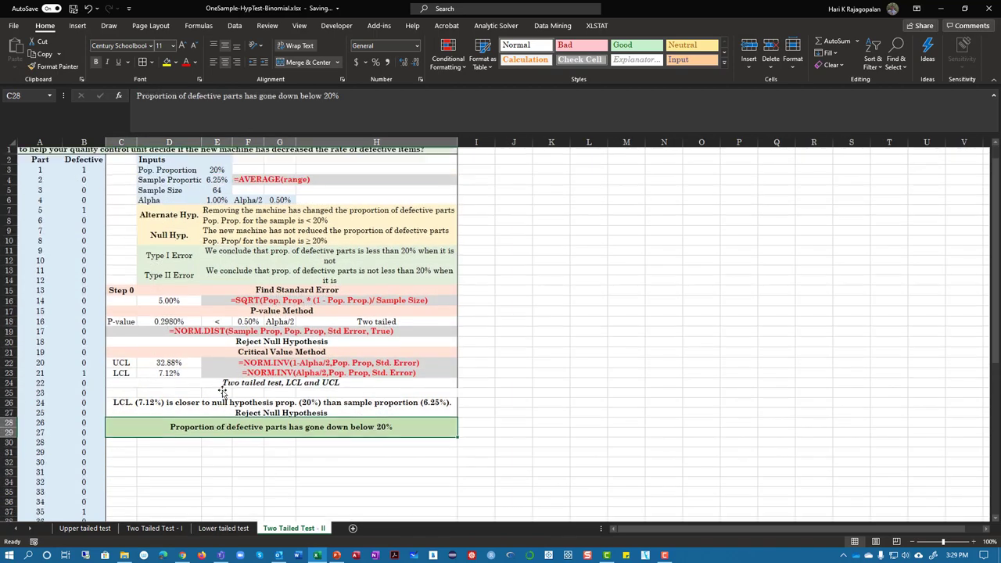
{"action": "left_click", "coordinate": [280, 377]}
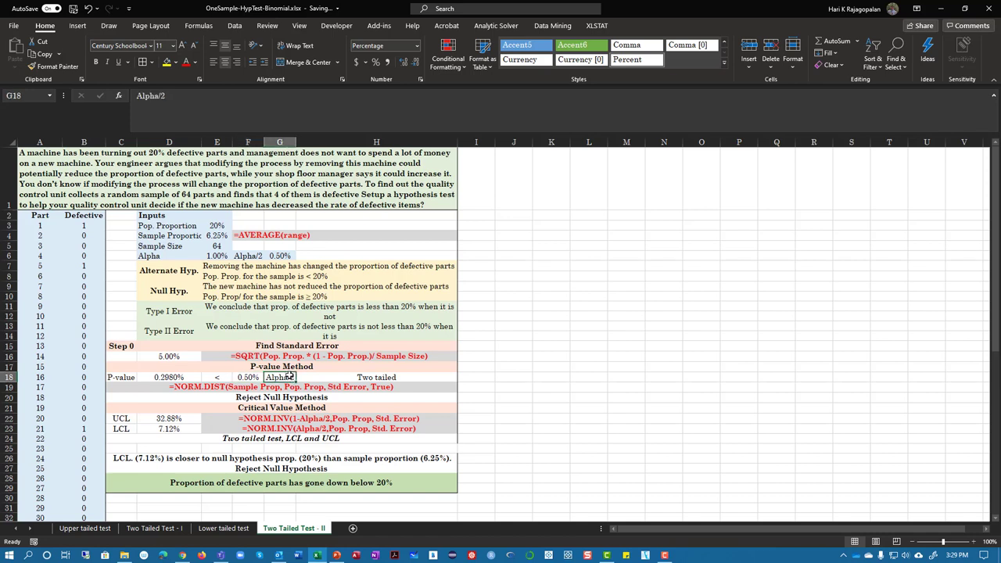
{"action": "left_click", "coordinate": [158, 420]}
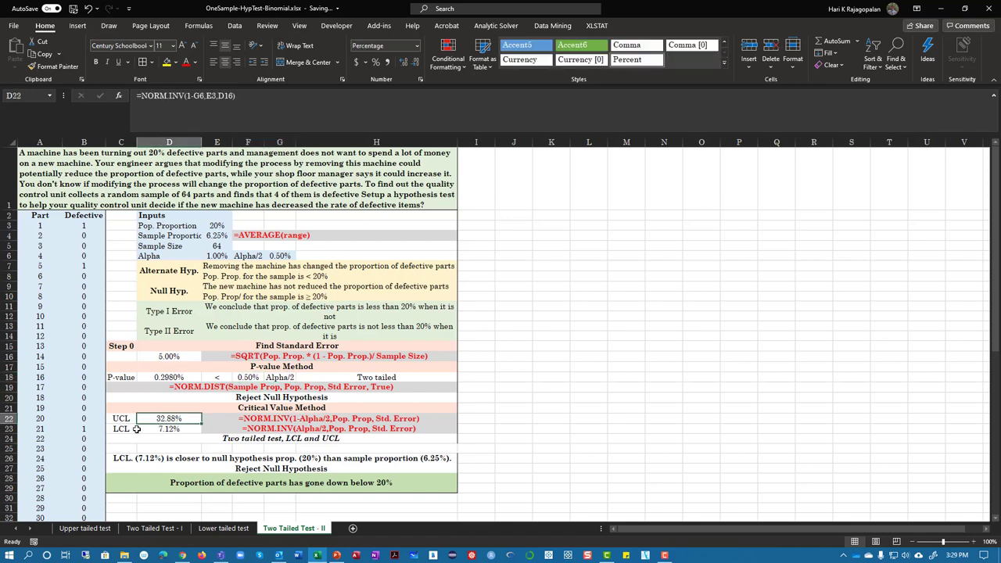
{"action": "left_click_drag", "start_coordinate": [123, 429], "coordinate": [322, 433]}
{"action": "left_click", "coordinate": [322, 433]}
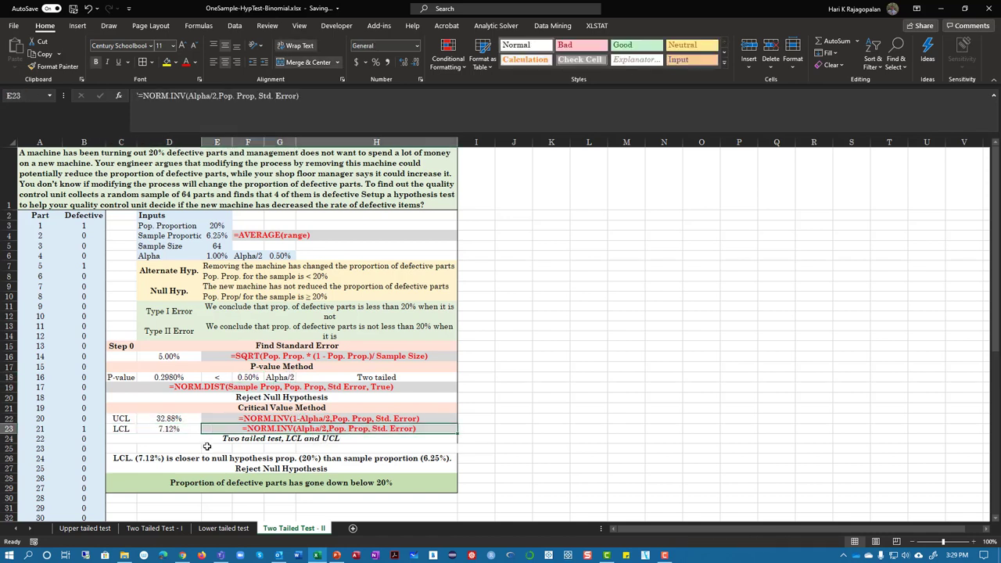
{"action": "left_click_drag", "start_coordinate": [121, 429], "coordinate": [244, 468]}
{"action": "left_click", "coordinate": [245, 468]}
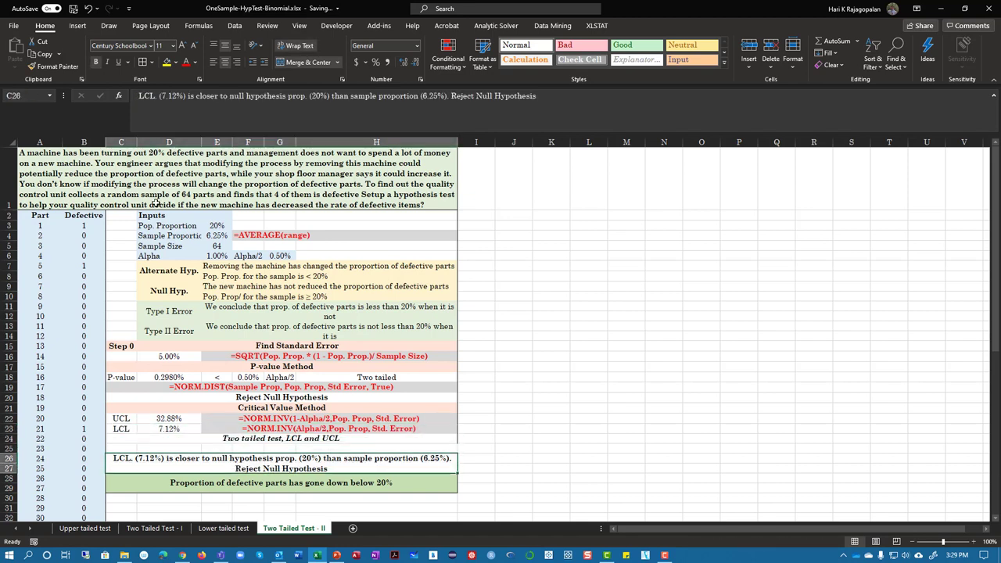